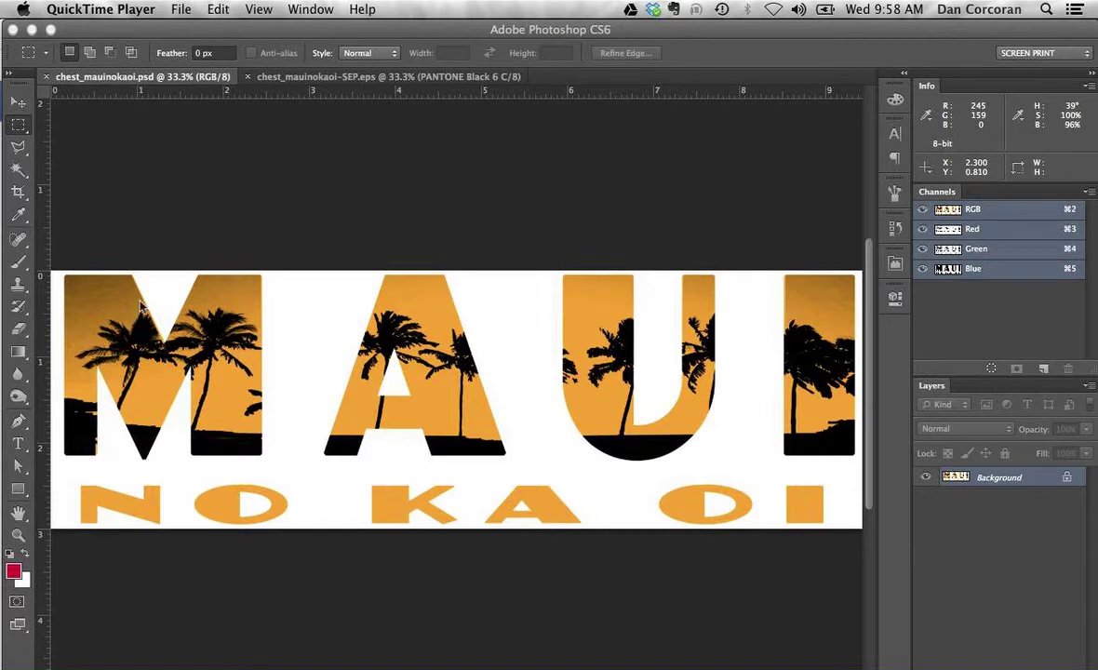
Step: Open the chest_mauinokaoi-SEP.eps document and view its PANTONE 116 U separation without the black channel
left_click(346, 91)
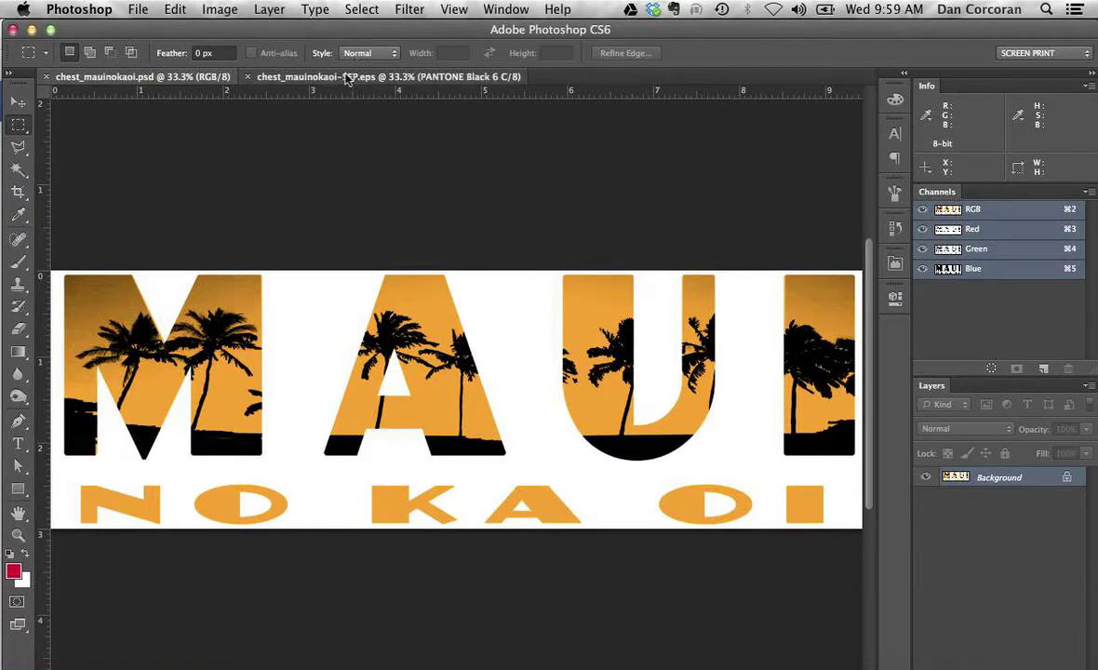
left_click(346, 77)
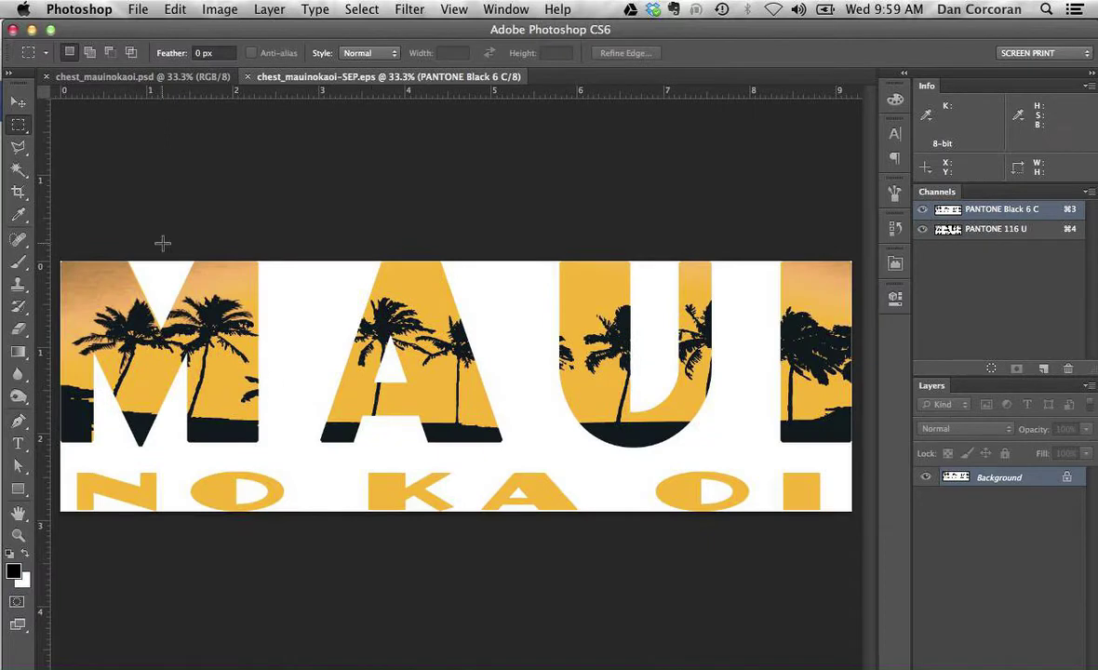
left_click(923, 210)
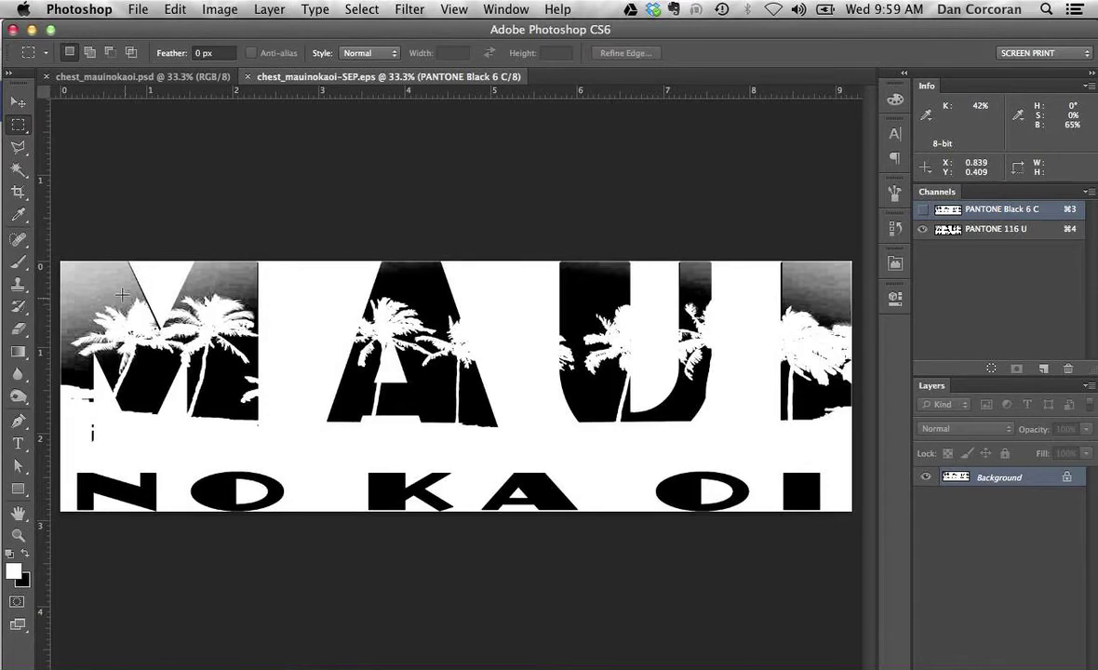
left_click(921, 209)
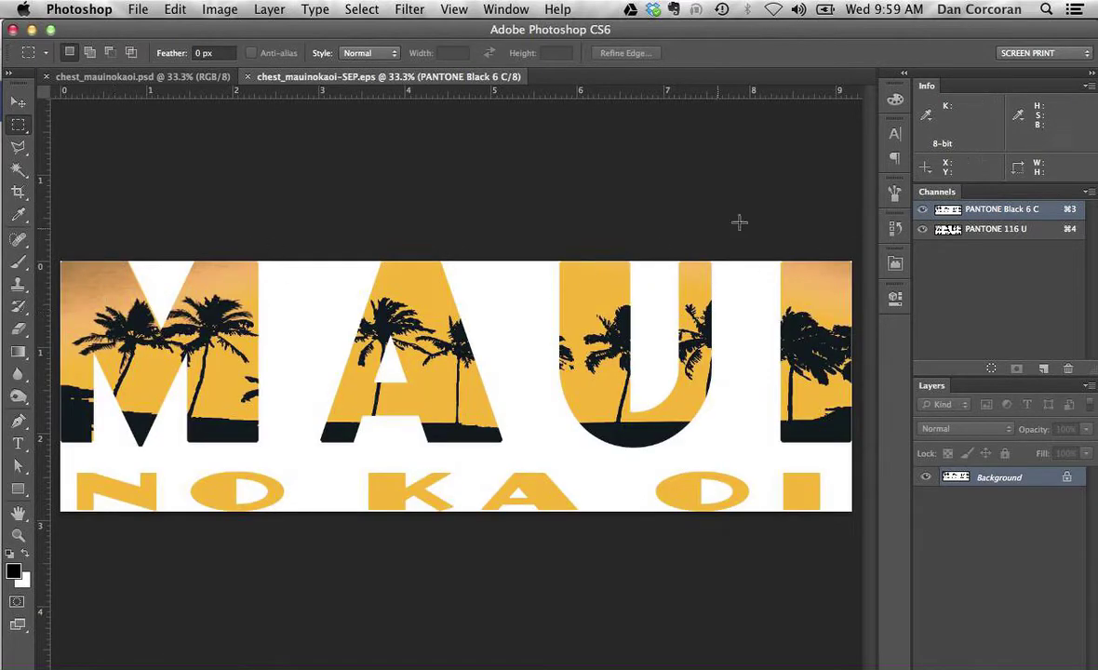
Step: Try PANTONE Black 6 C below PANTONE 116 U in the channel order, and close the separation file without saving
left_click_drag(1001, 216, 1000, 234)
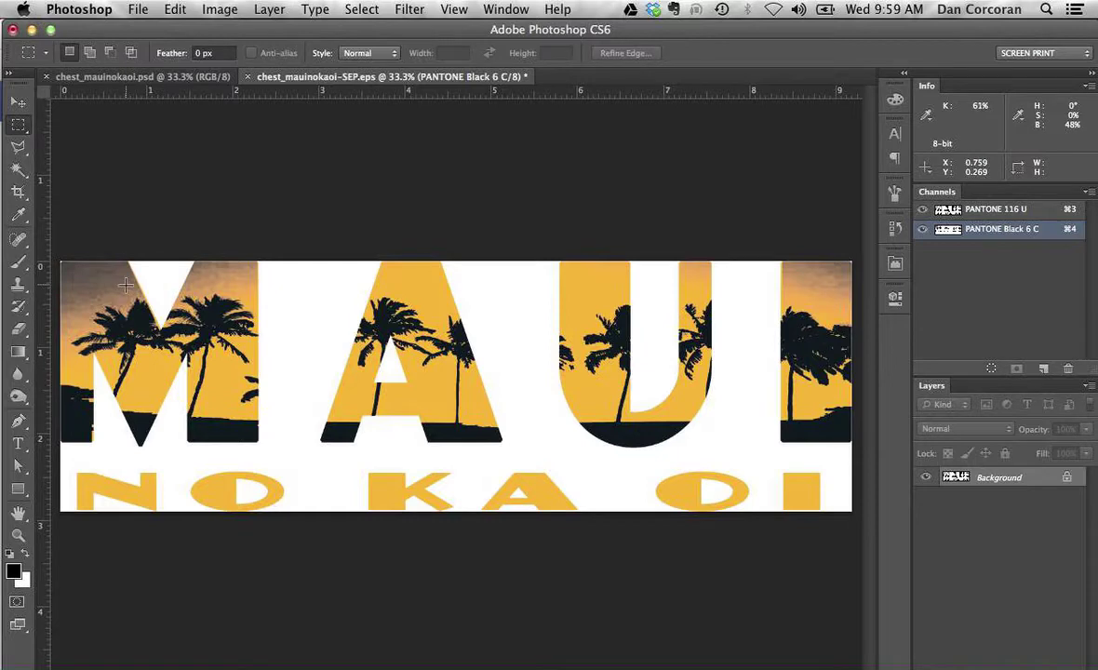
left_click(247, 76)
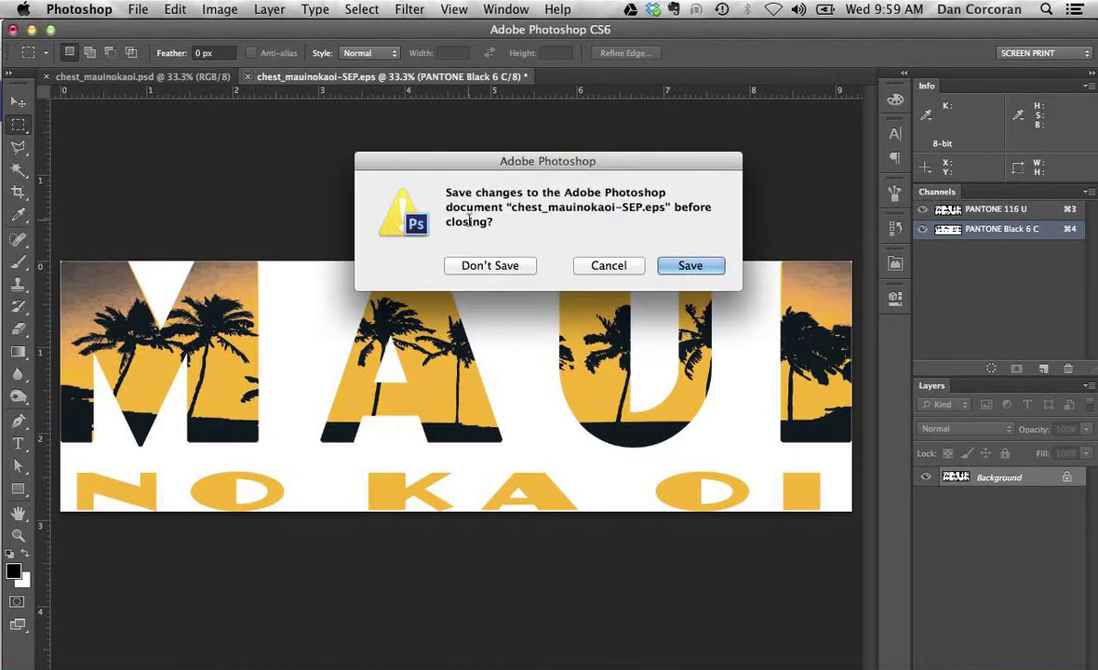
left_click(470, 267)
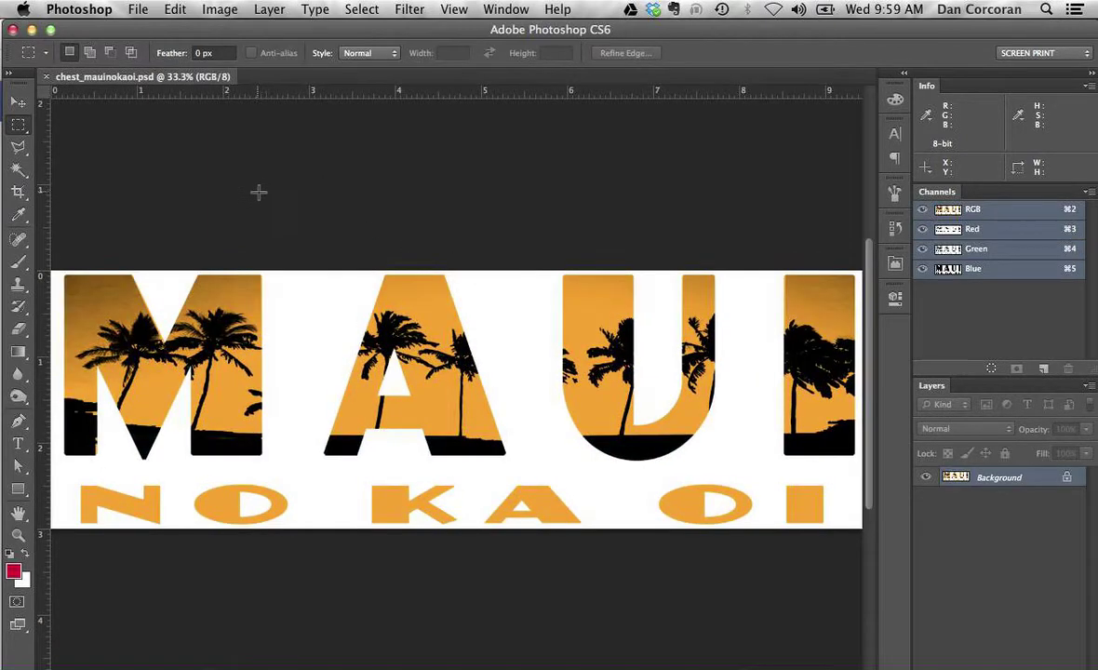
Step: Crop the image to the artwork using an inverted selection loaded from the RGB channel, and check the image size
left_click(949, 209, "super")
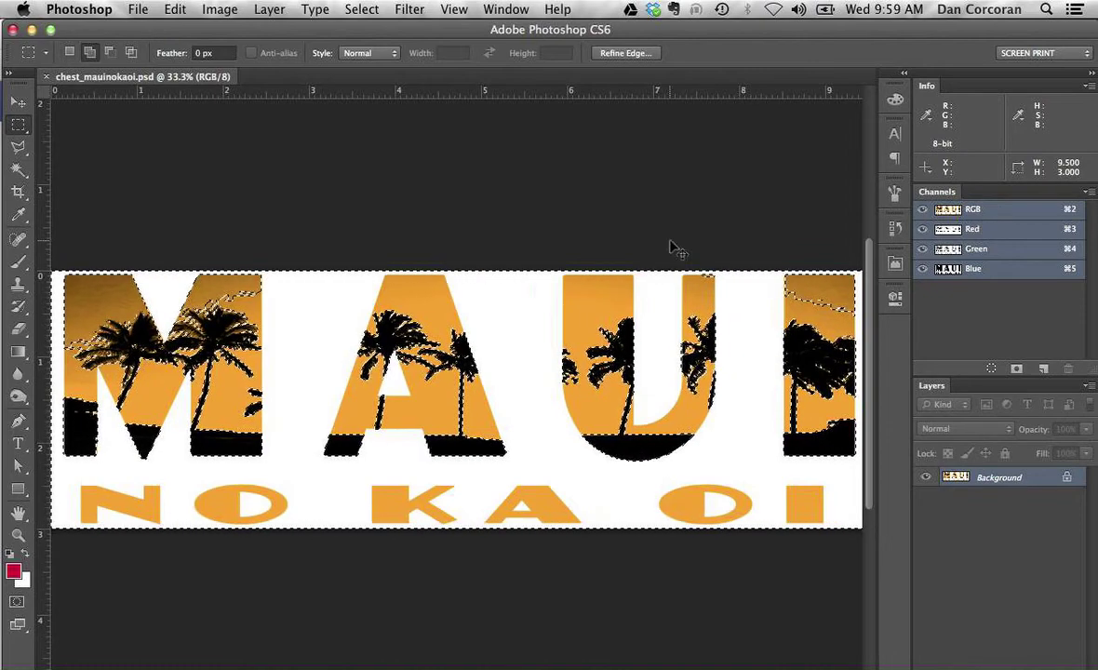
key("shift+super+i")
left_click(223, 9)
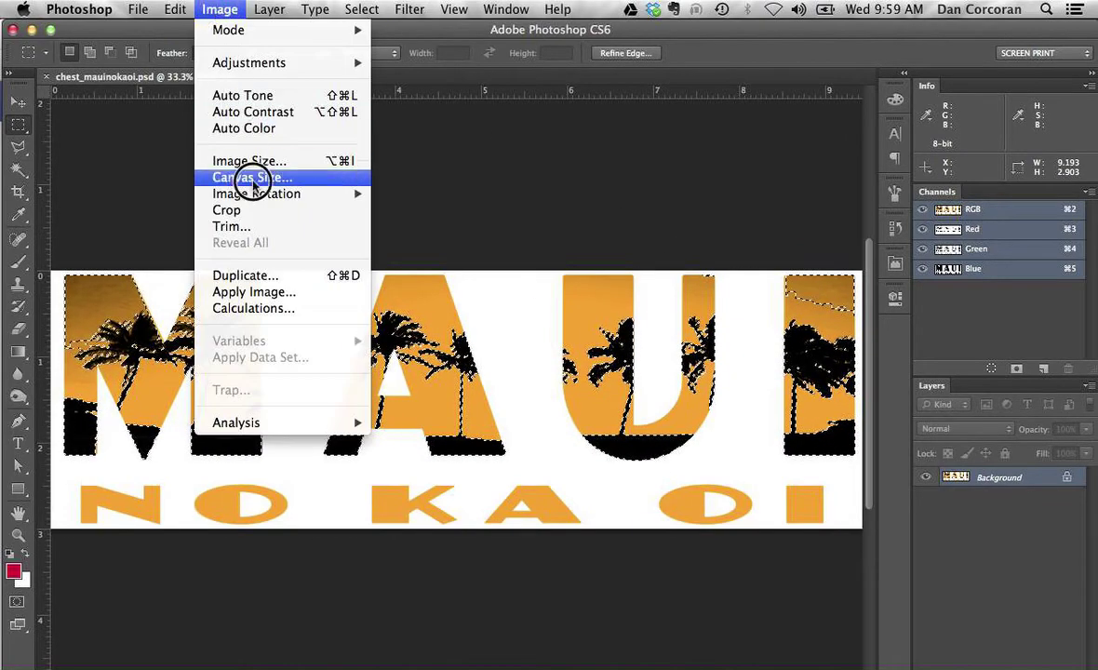
left_click(251, 208)
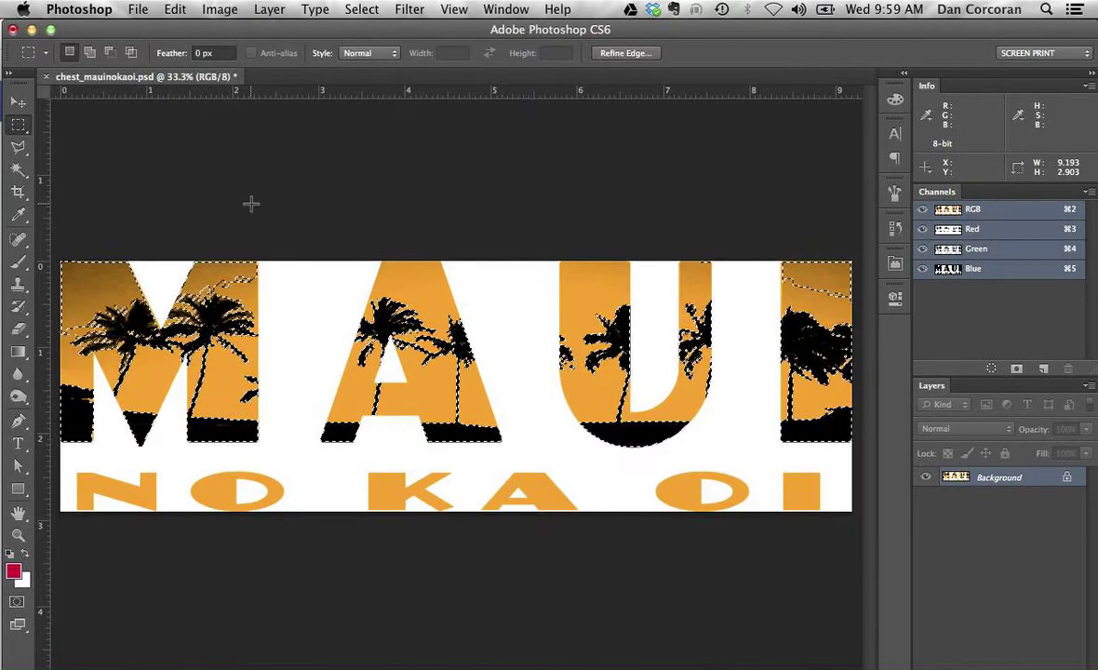
key("alt+super+i")
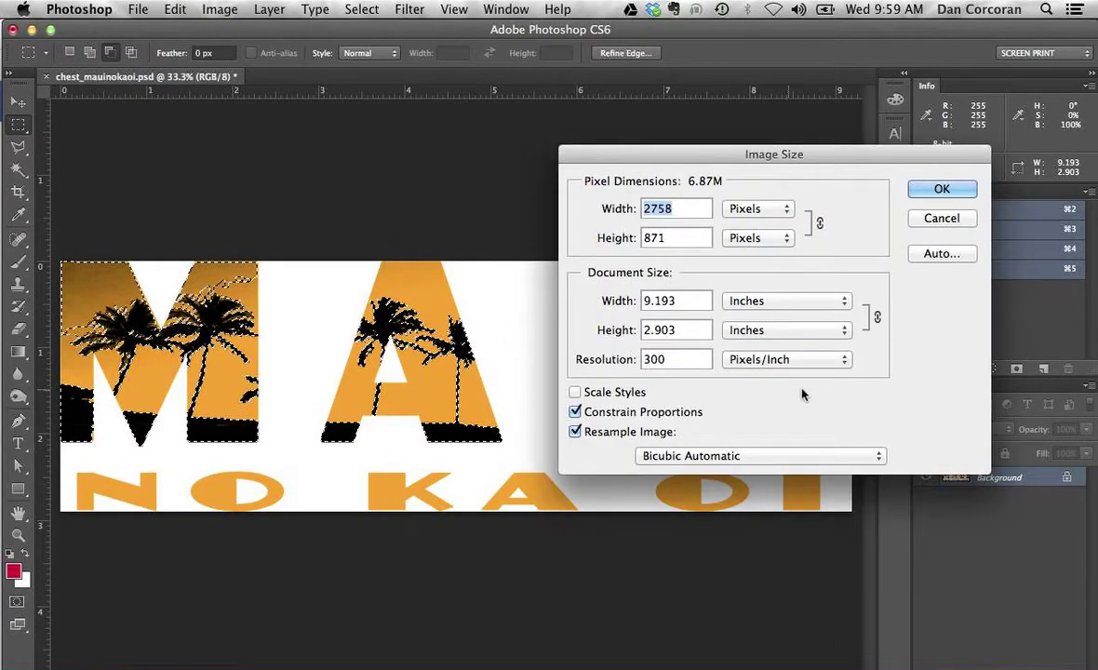
left_click(942, 218)
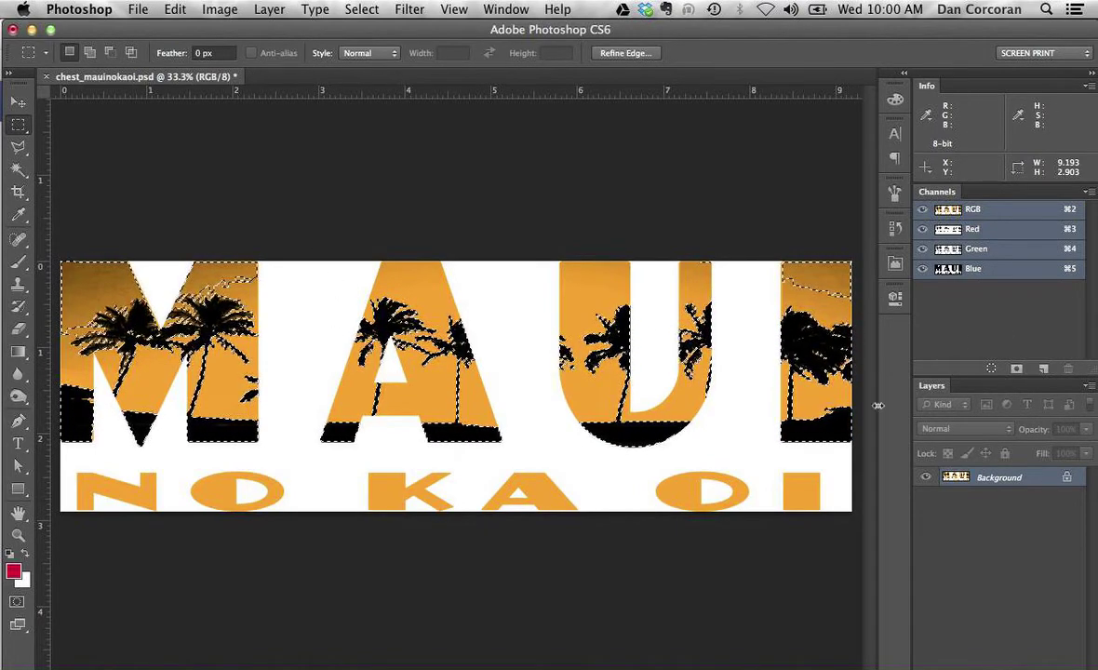
Step: Duplicate the image as "work" and convert the copy to grayscale
key("super+alt+d")
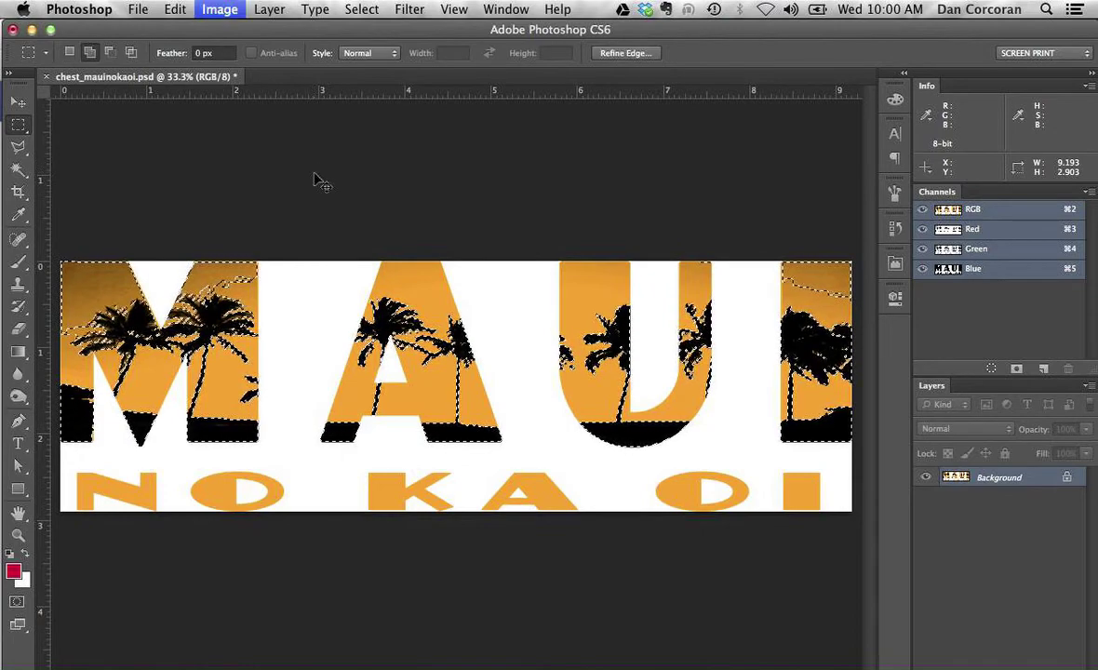
type("work")
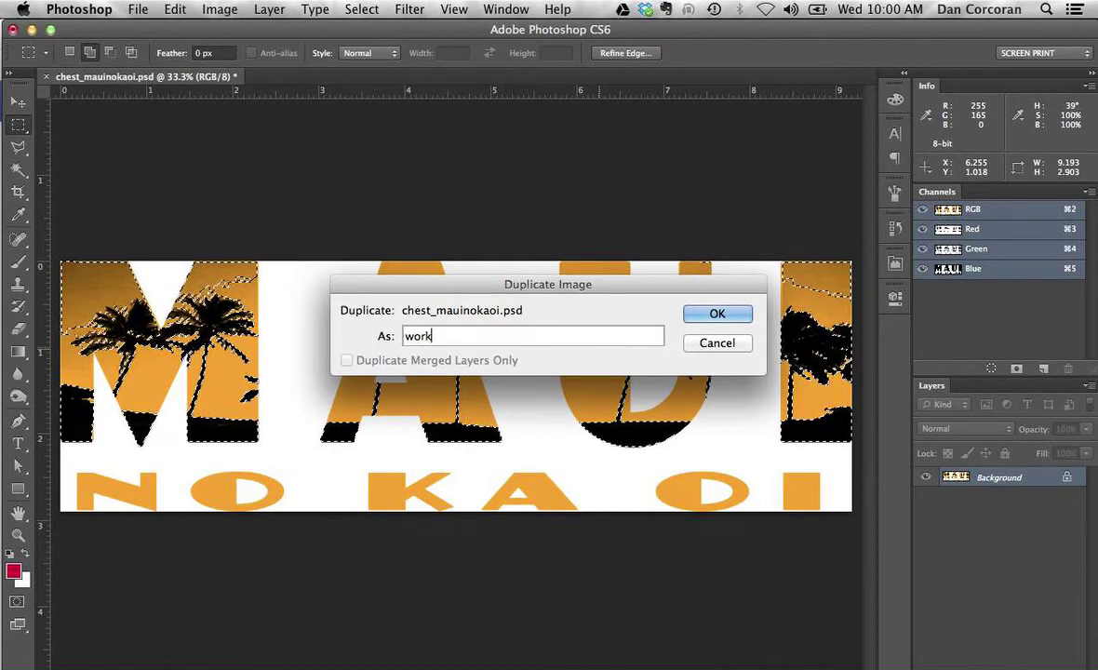
key("Return")
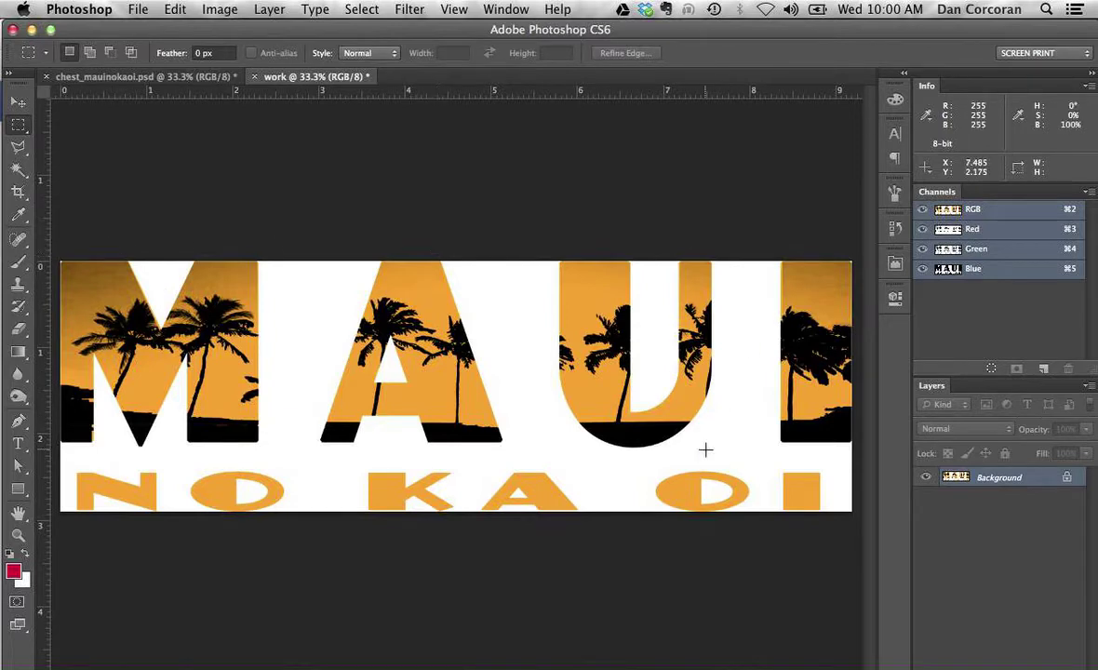
key("F2")
Step: Apply Curves to turn all lettering solid black on clean white, with the highlight point at input 11% and output 0%
key("super+m")
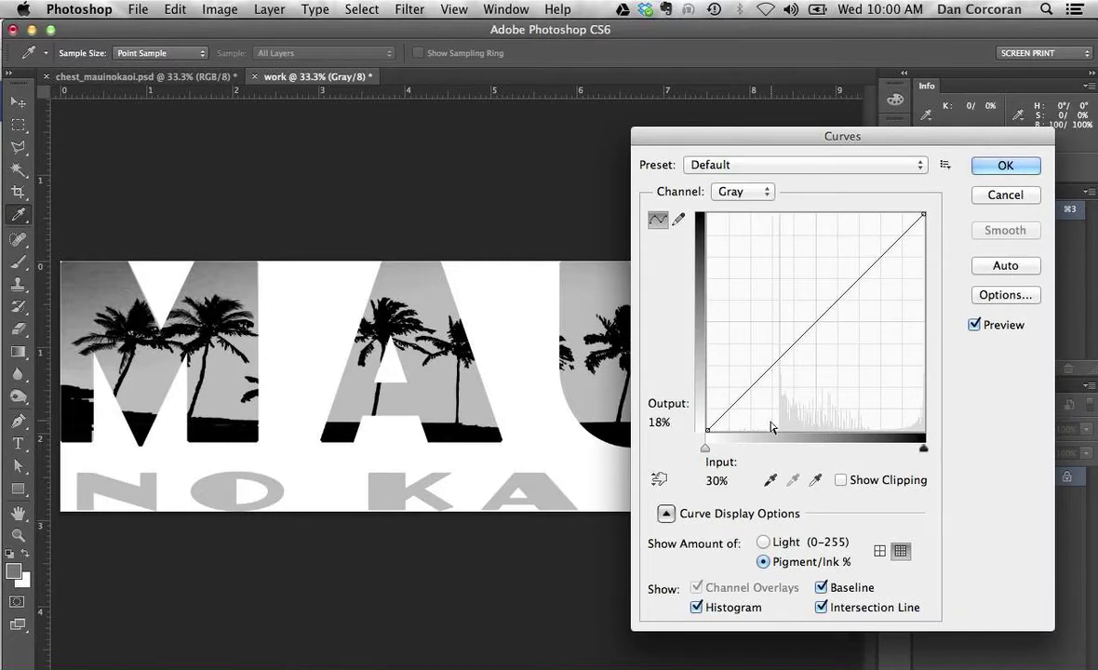
left_click(544, 486)
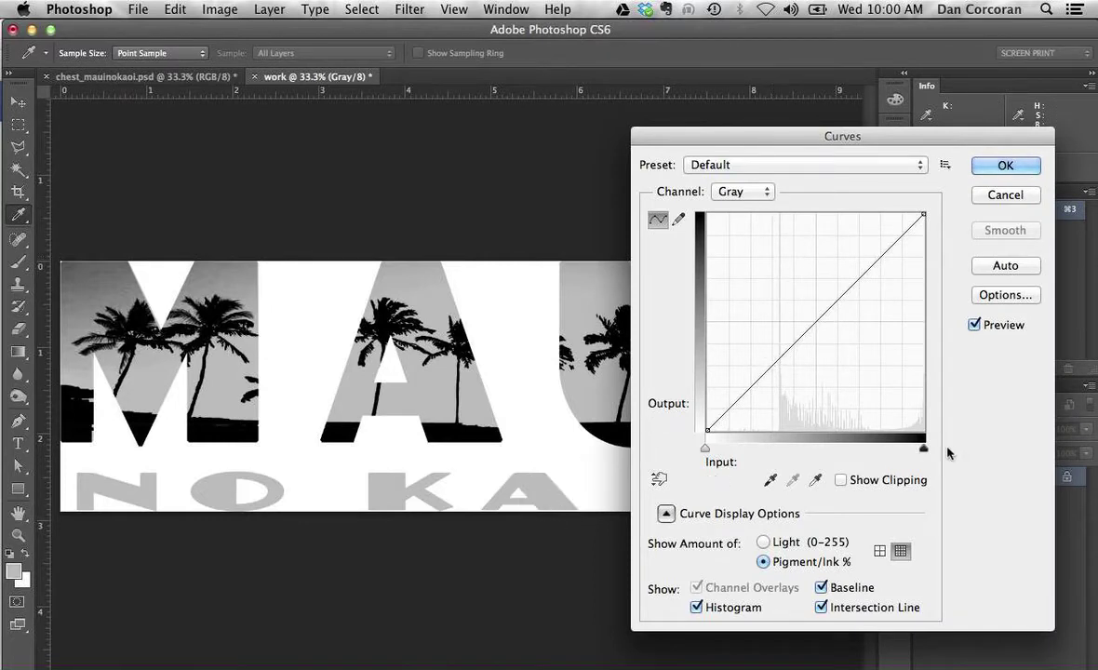
left_click_drag(923, 447, 774, 445)
left_click_drag(706, 451, 729, 449)
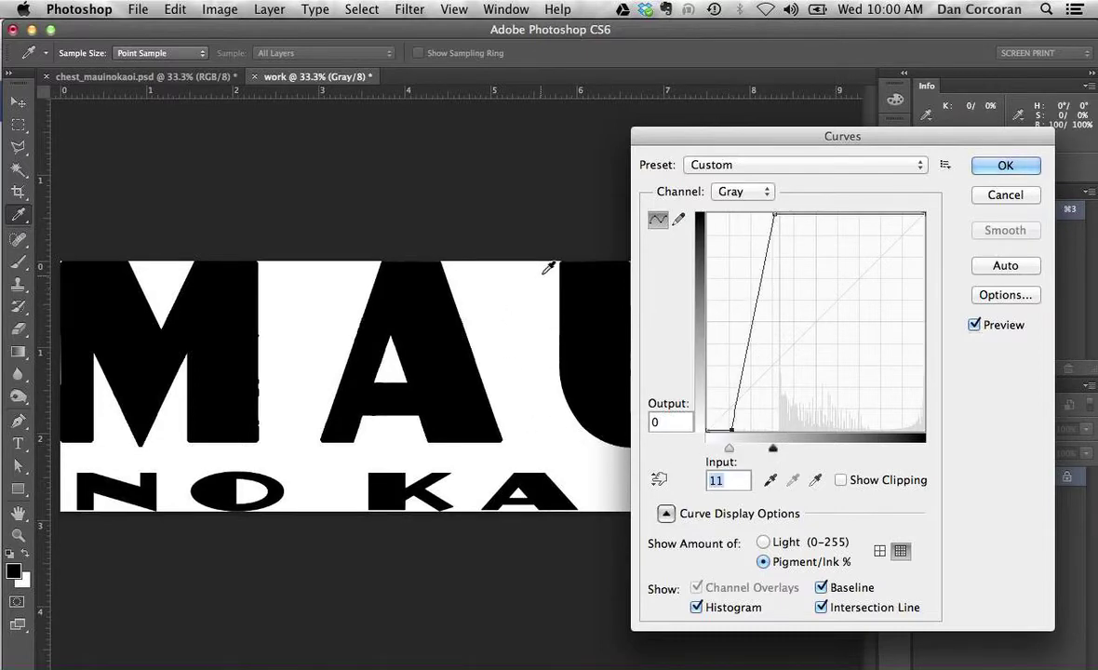
left_click(991, 167)
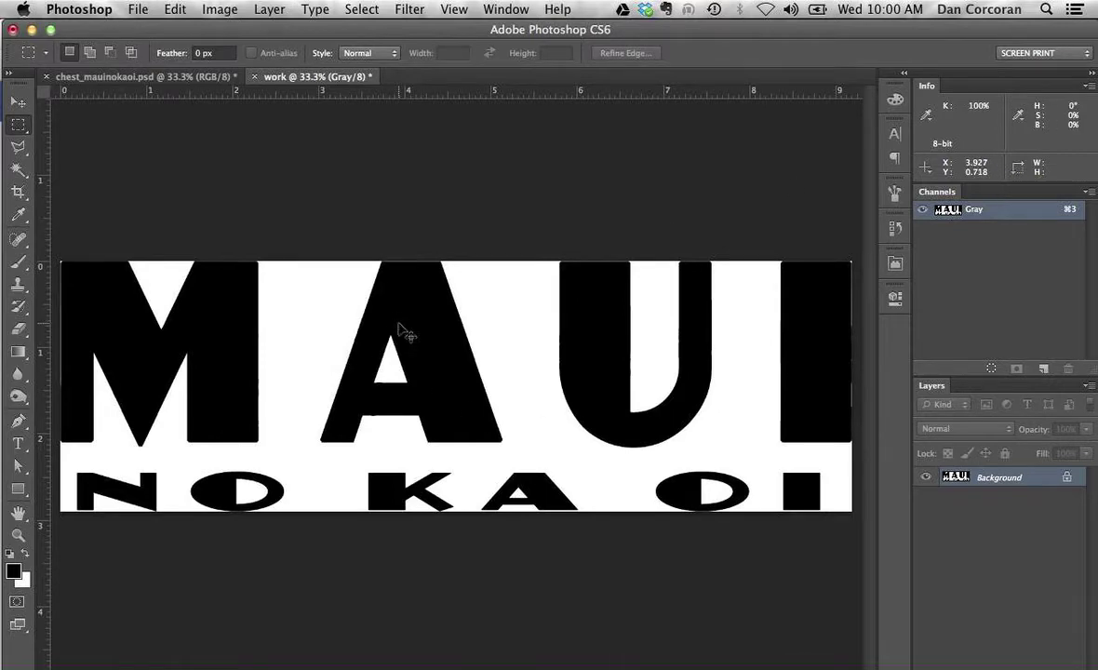
Step: Copy the entire black-and-white artwork from the work document and paste it into a new alpha channel in chest_mauinokaoi.psd
key("super+a")
left_click(156, 78)
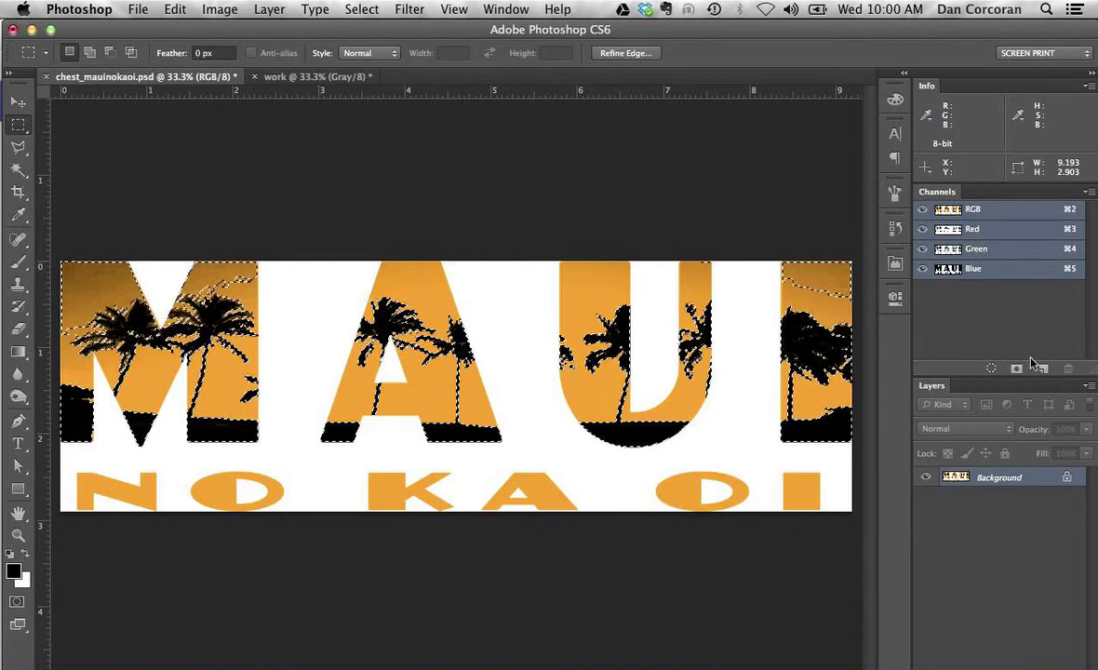
left_click(1018, 369)
key("super+z")
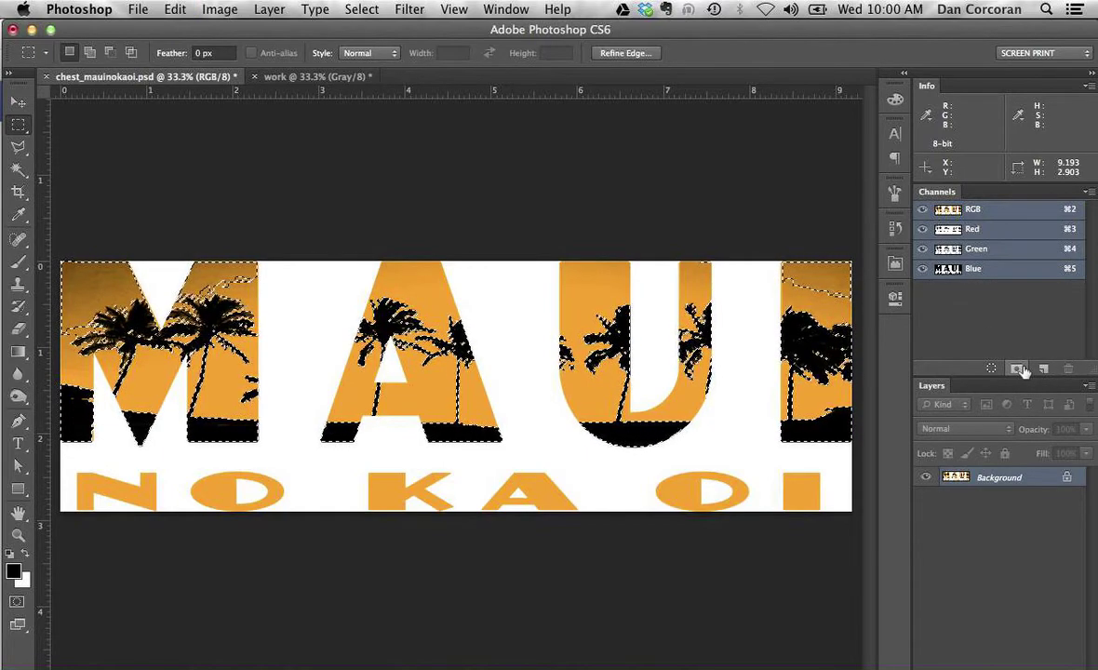
left_click(1043, 368)
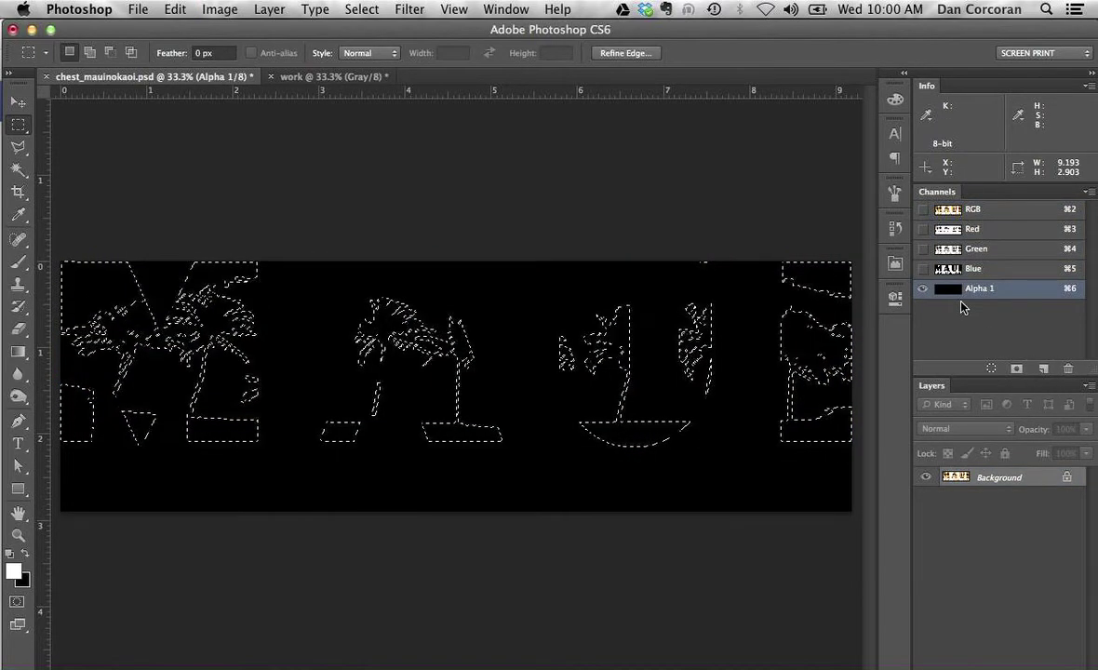
key("shift+super+i")
key("alt+BackSpace")
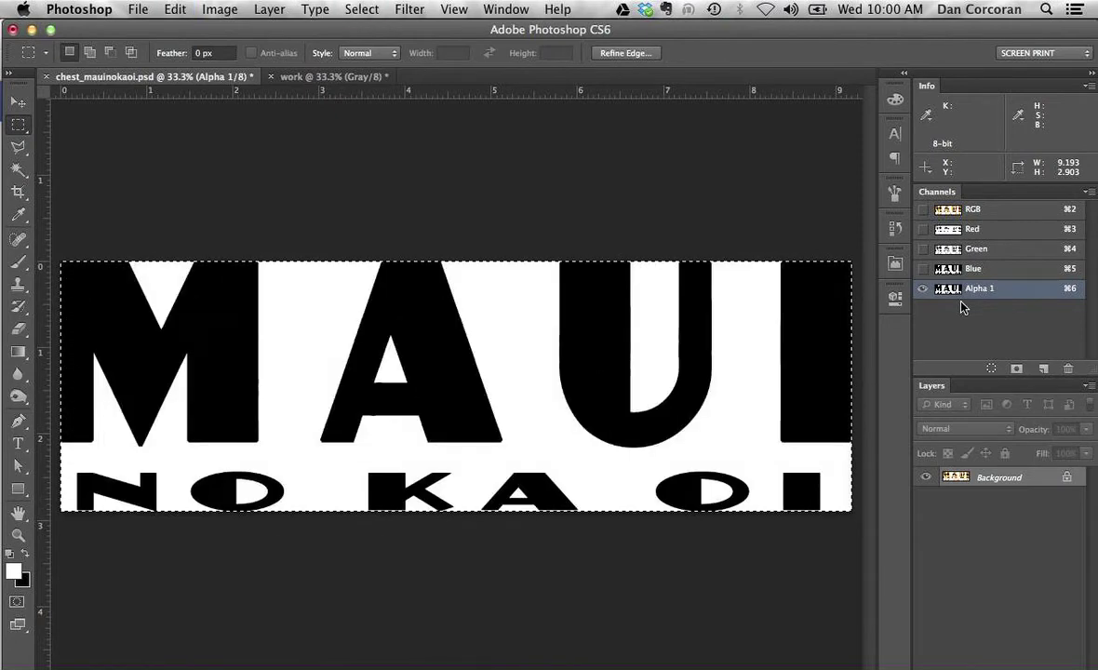
Step: Turn the Alpha 1 channel into a spot color channel using PANTONE 116 C from the PANTONE solid coated book
double_click(949, 290)
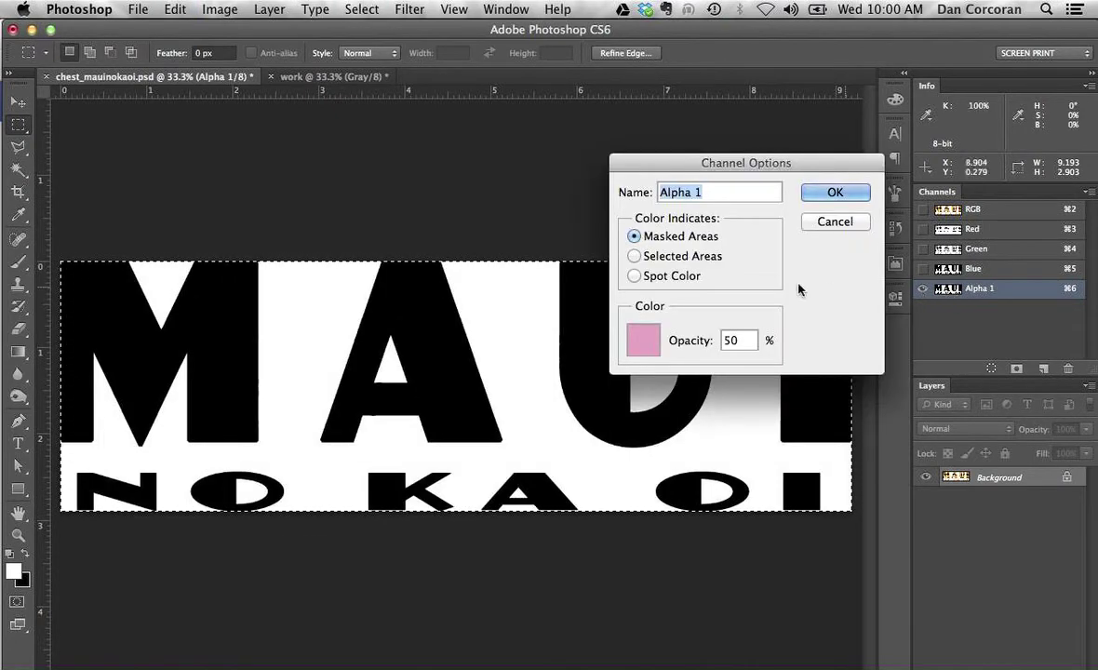
left_click(634, 275)
left_click(623, 349)
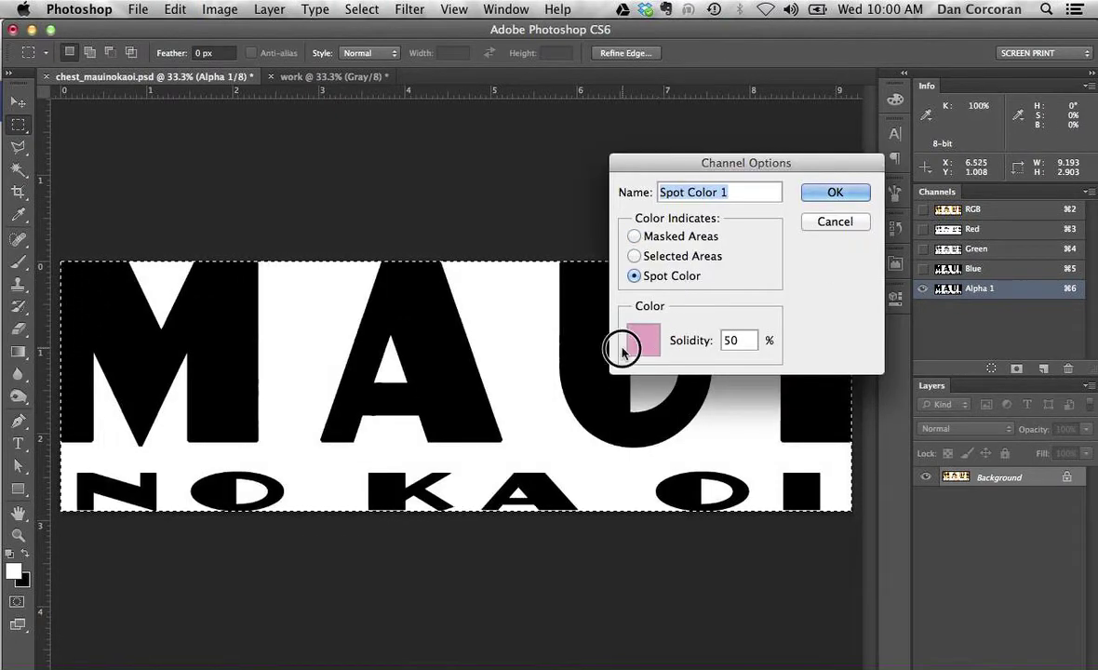
type("116")
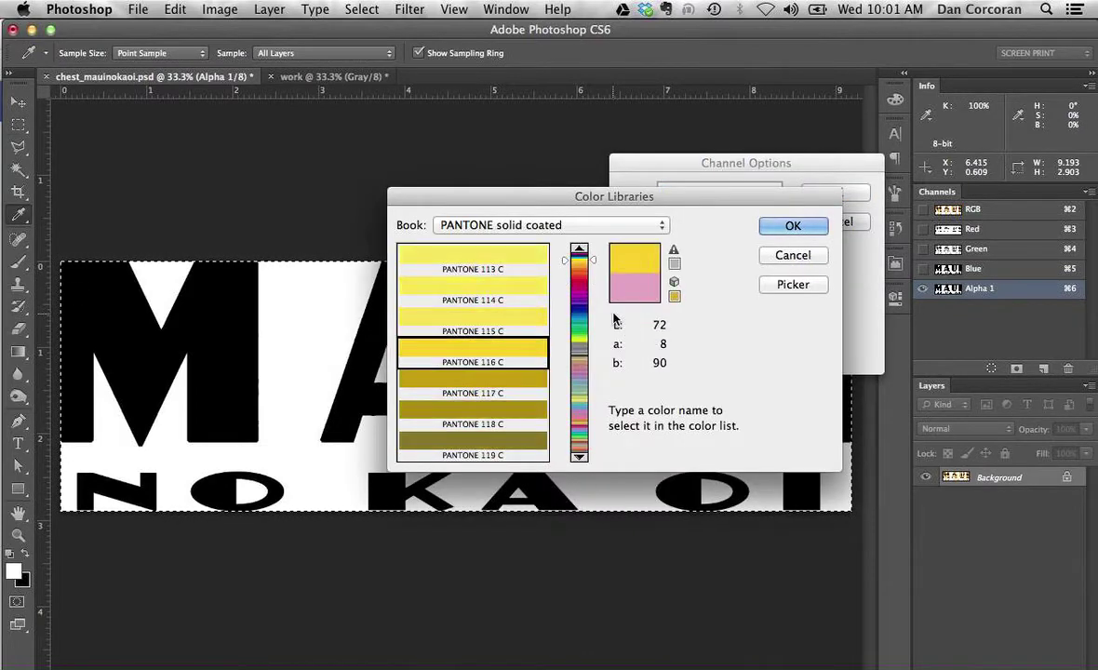
left_click(794, 228)
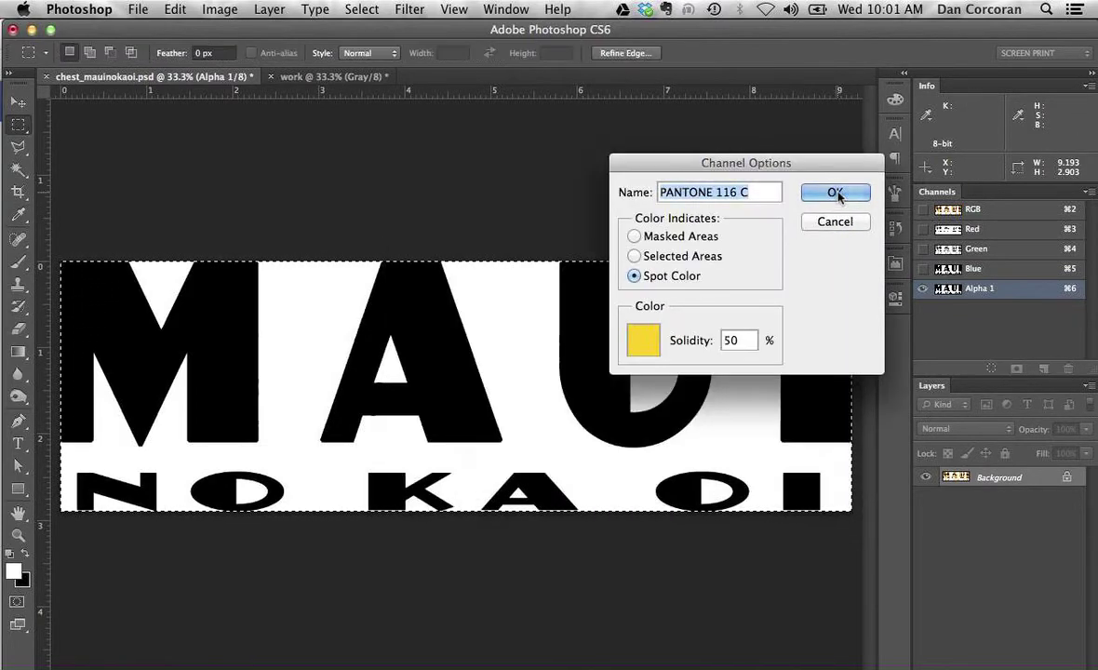
left_click(835, 192)
Step: Duplicate the PANTONE 116 C channel and fill the copy entirely with black
left_click_drag(930, 288, 1044, 370)
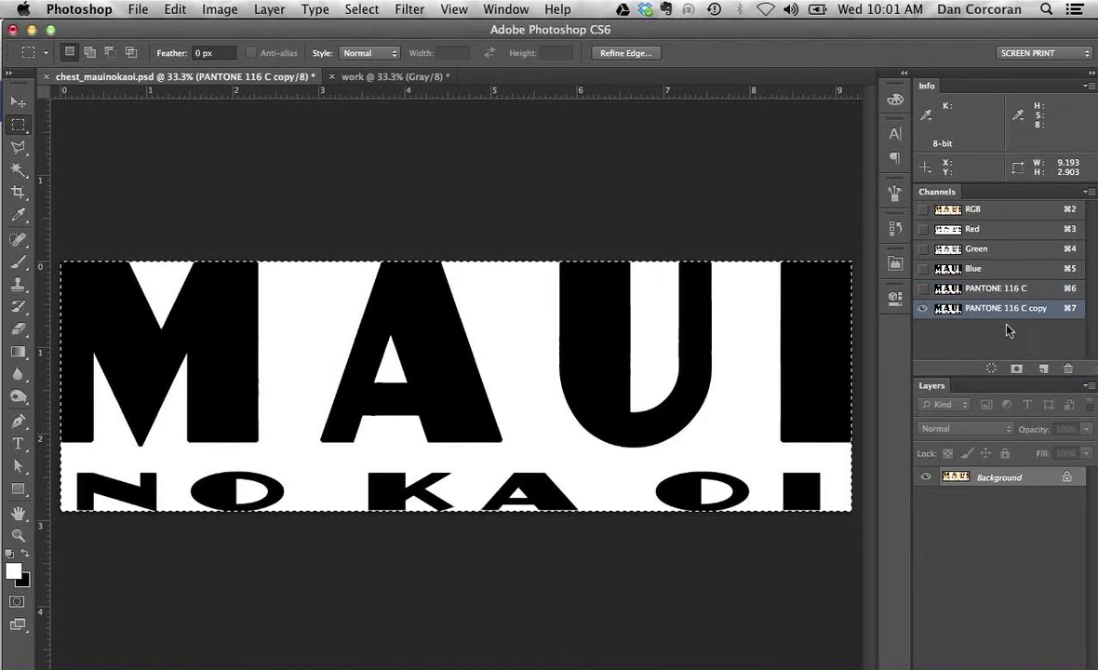
key("BackSpace")
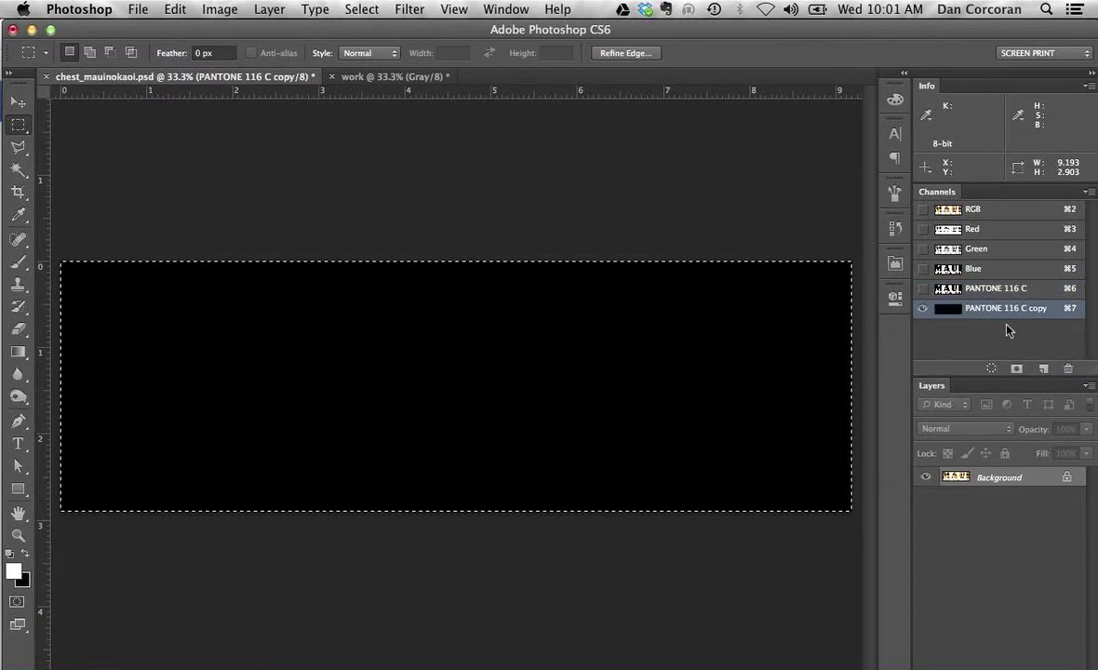
Step: Set the duplicated spot channel's ink to PANTONE 1815 C and name the channel GARMENT COLOR
double_click(948, 313)
left_click(753, 421)
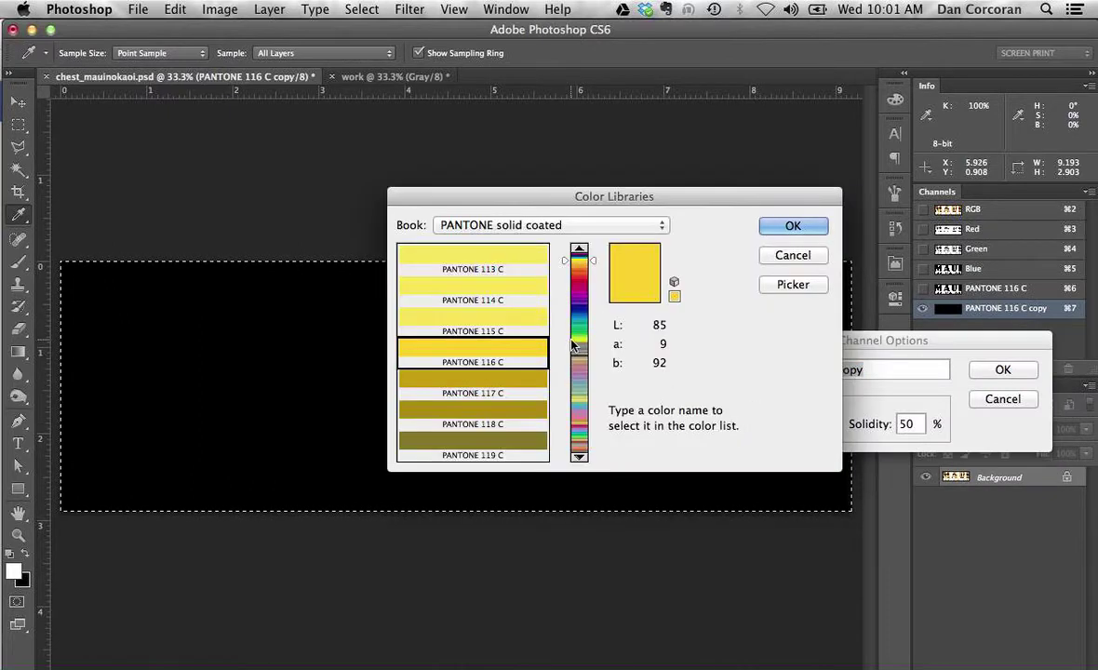
type("180")
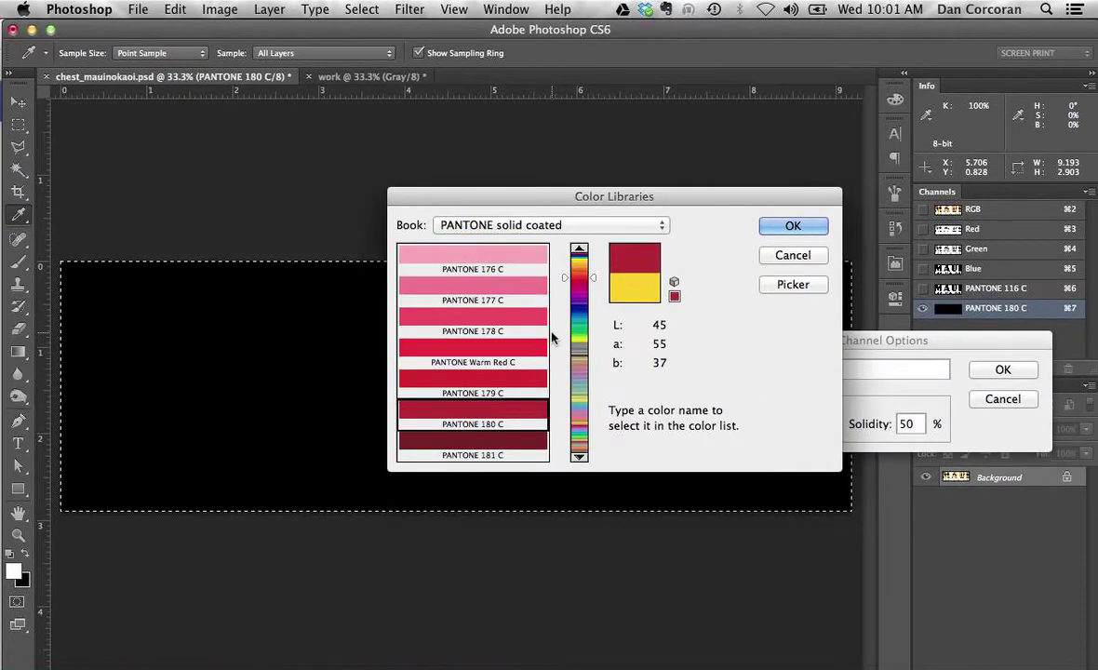
type("5")
left_click(460, 441)
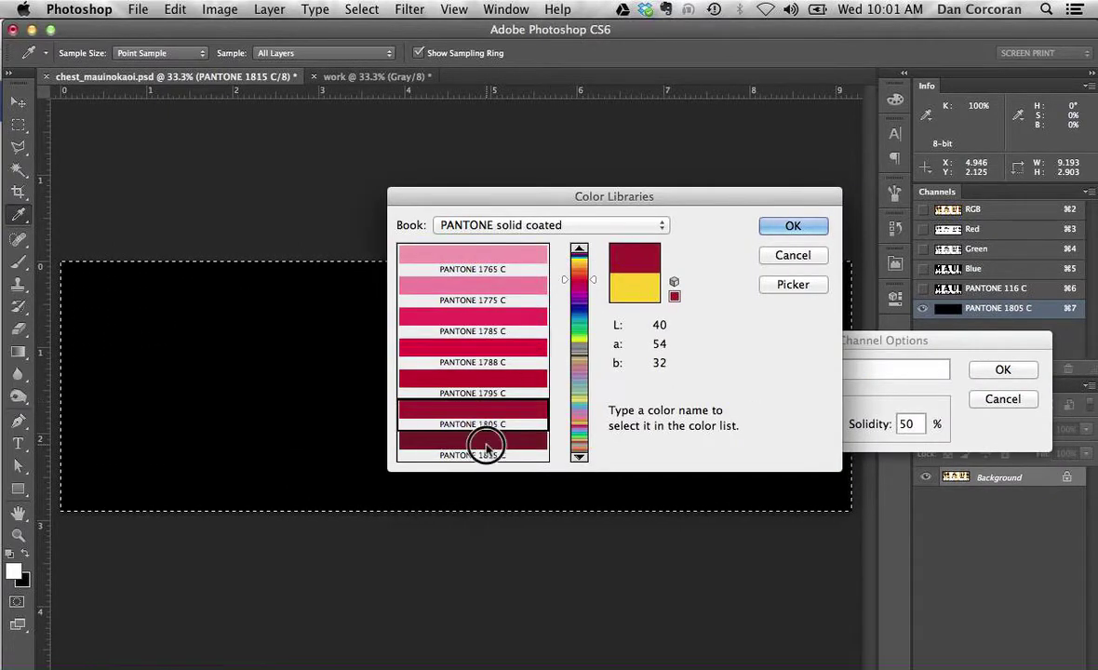
left_click(789, 227)
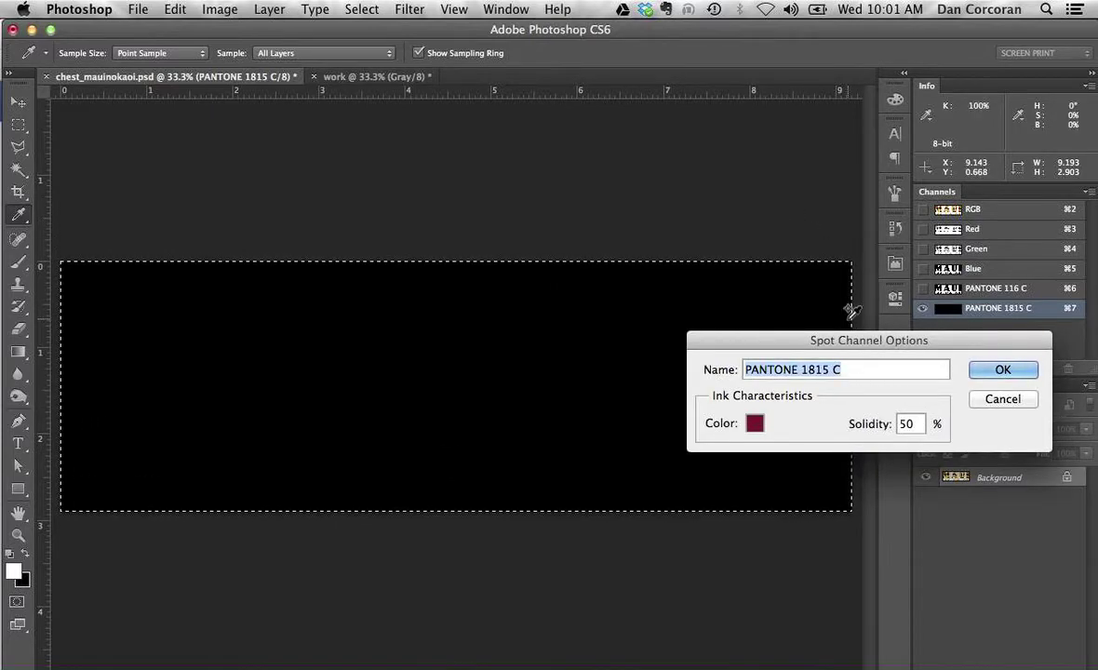
type("GARMENT COLOR")
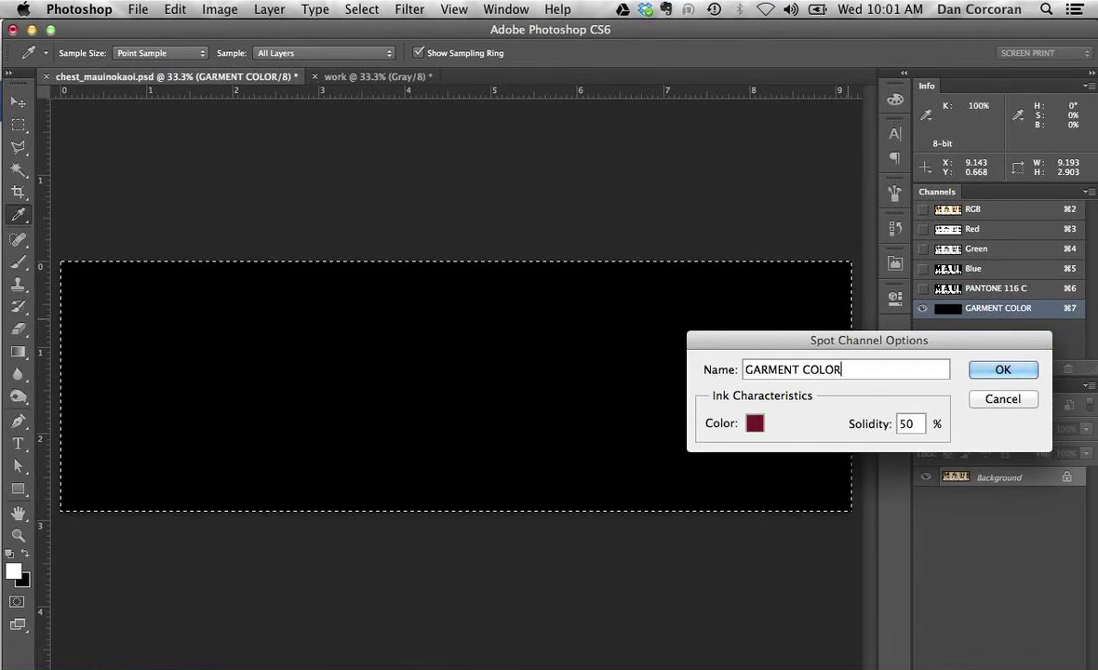
key("Return")
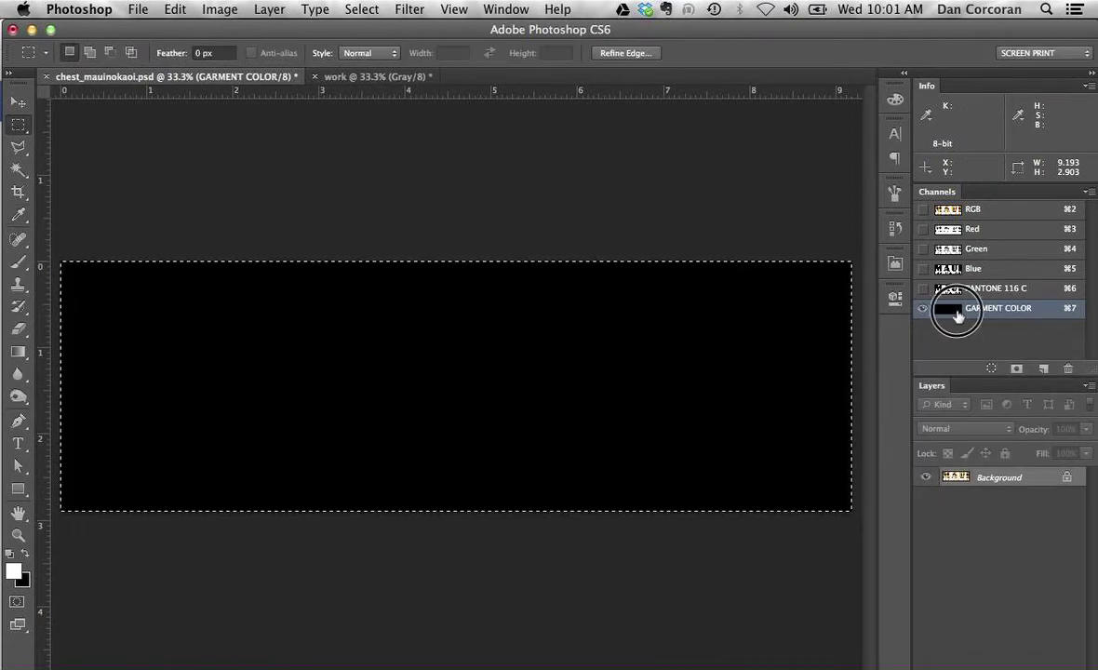
Step: Move the GARMENT COLOR channel above the PANTONE 116 C channel and show both channels together
mouse_move(938, 311)
left_mouse_down()
mouse_move(931, 274)
mouse_move(939, 289)
left_mouse_up()
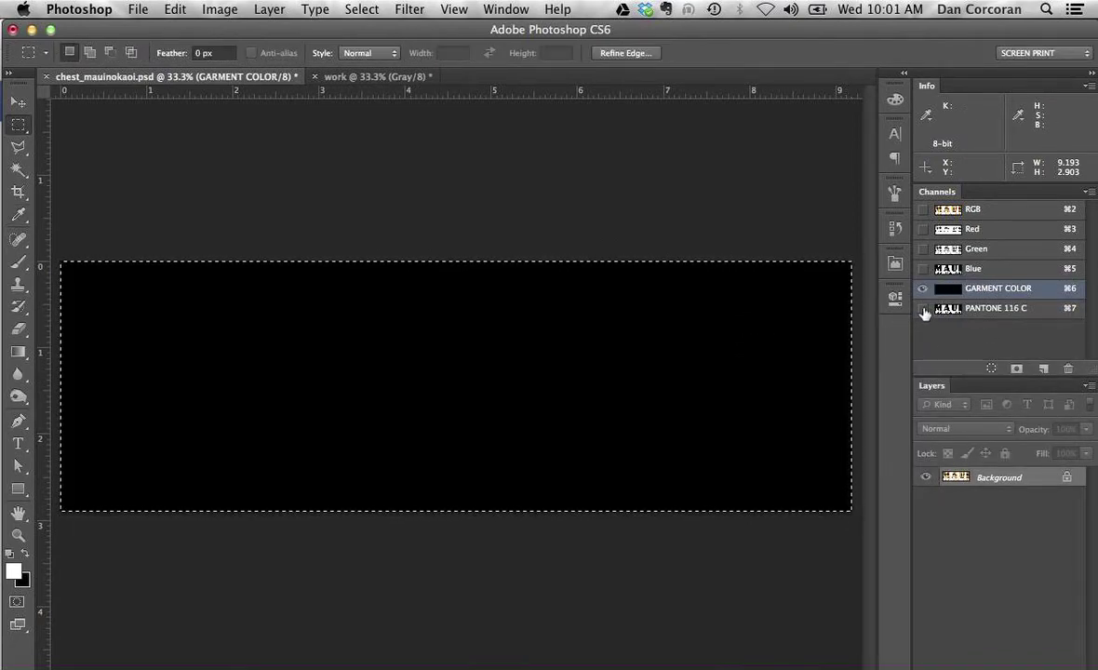
left_click(923, 308)
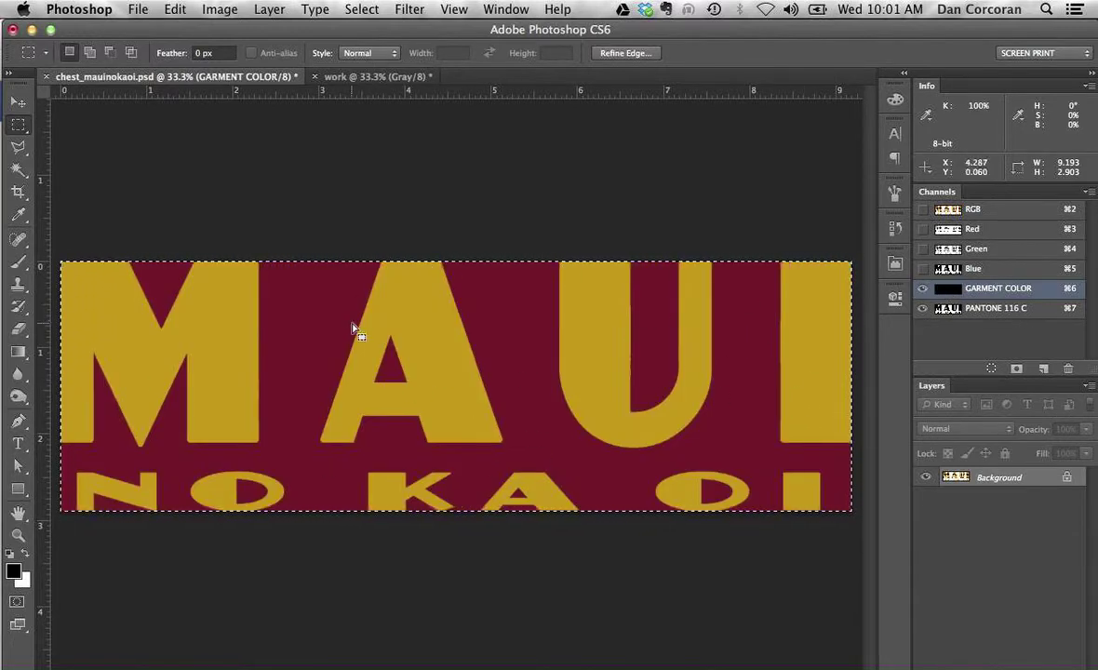
Step: Revert the work document to its Duplicate Image history state, restoring the original RGB artwork
left_click(360, 78)
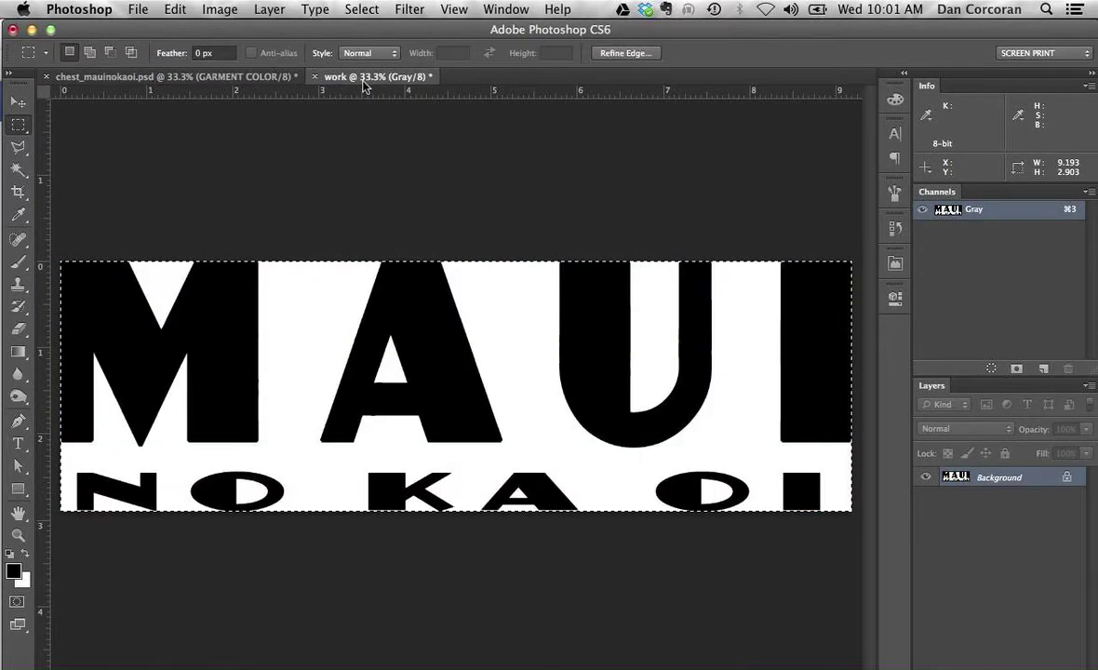
left_click(895, 299)
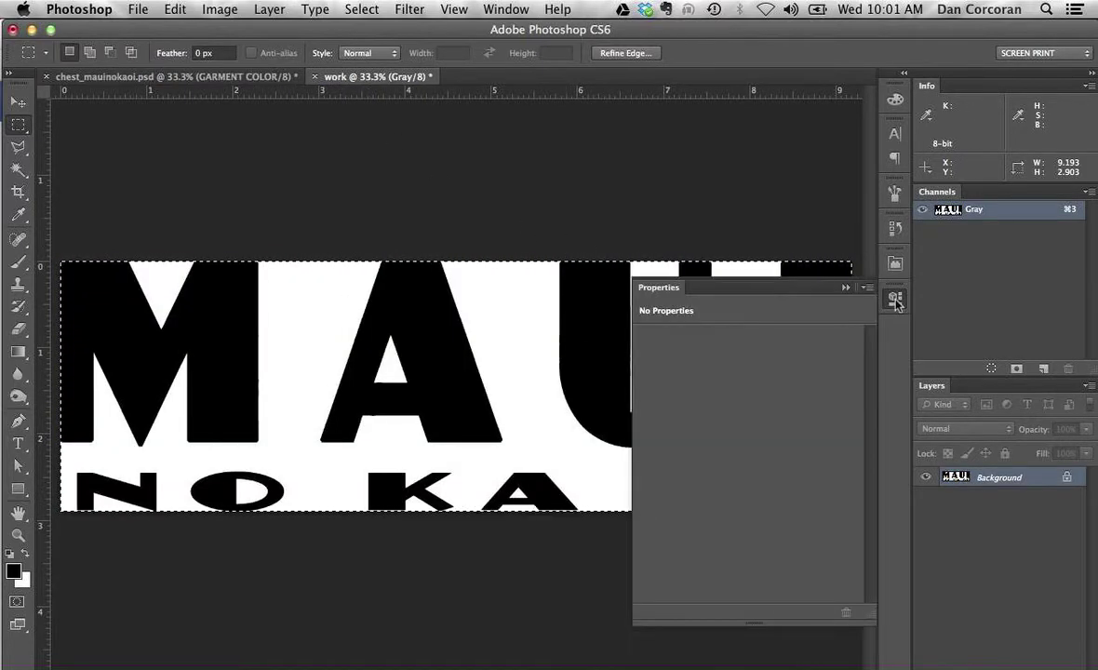
left_click(895, 263)
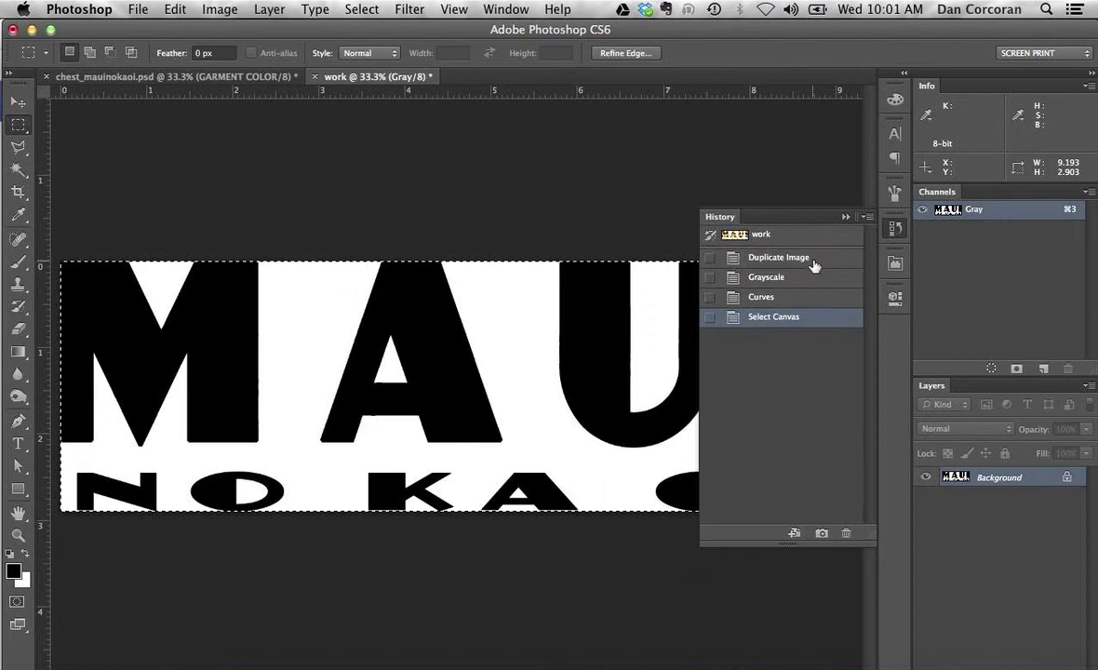
left_click(781, 266)
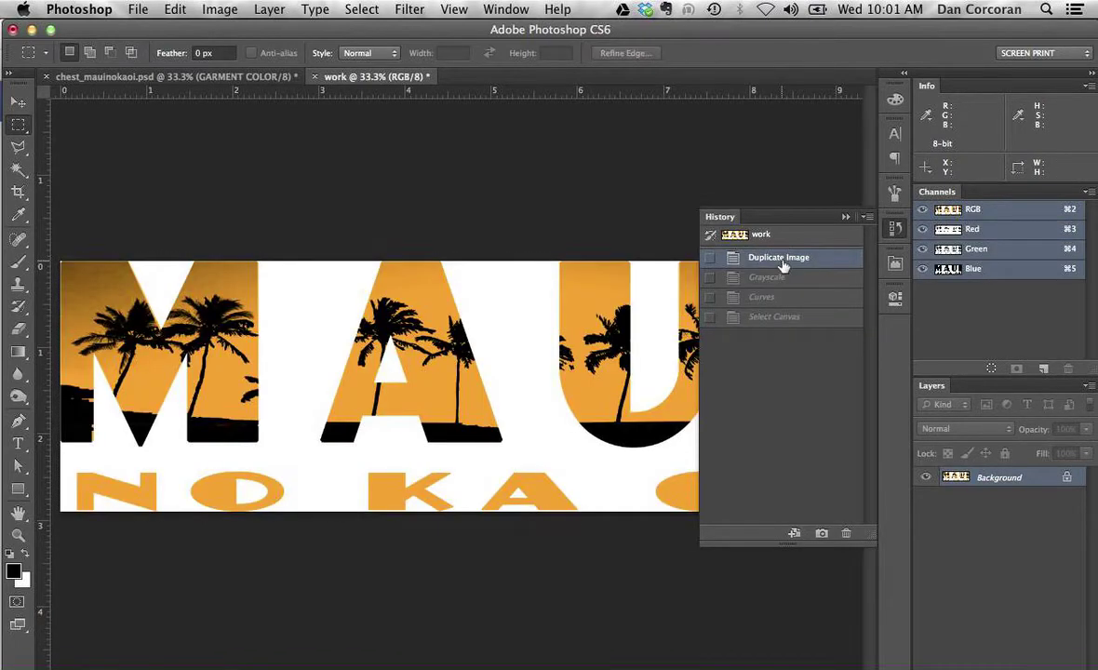
left_click(844, 217)
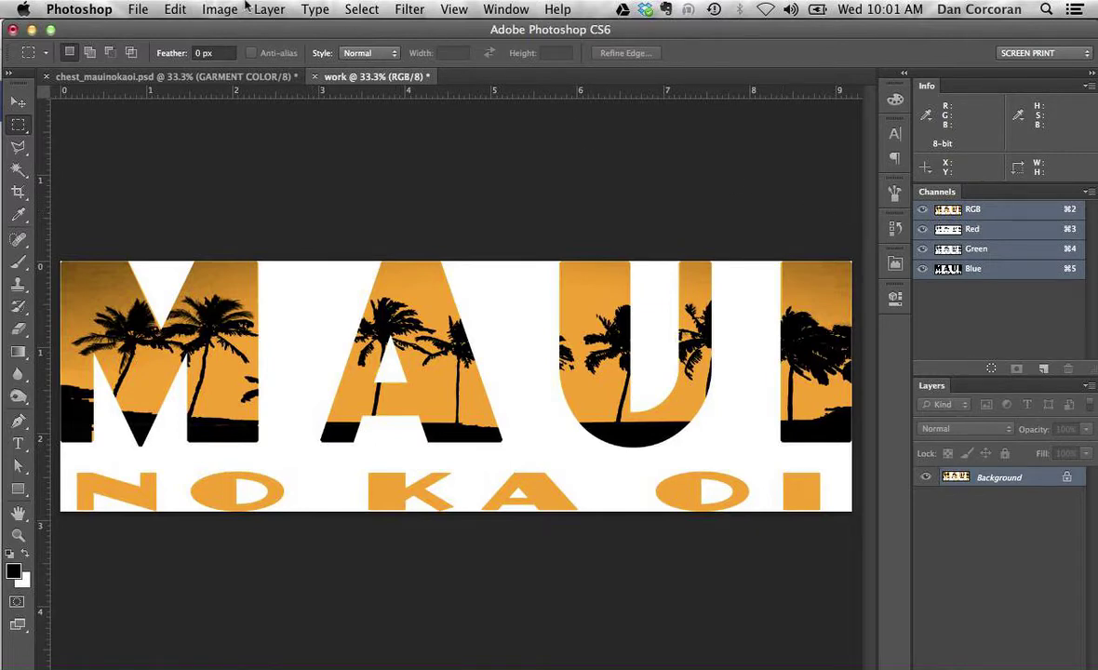
Step: Apply a Black & White adjustment with the Maximum White preset to the work document
left_click(205, 9)
mouse_move(243, 62)
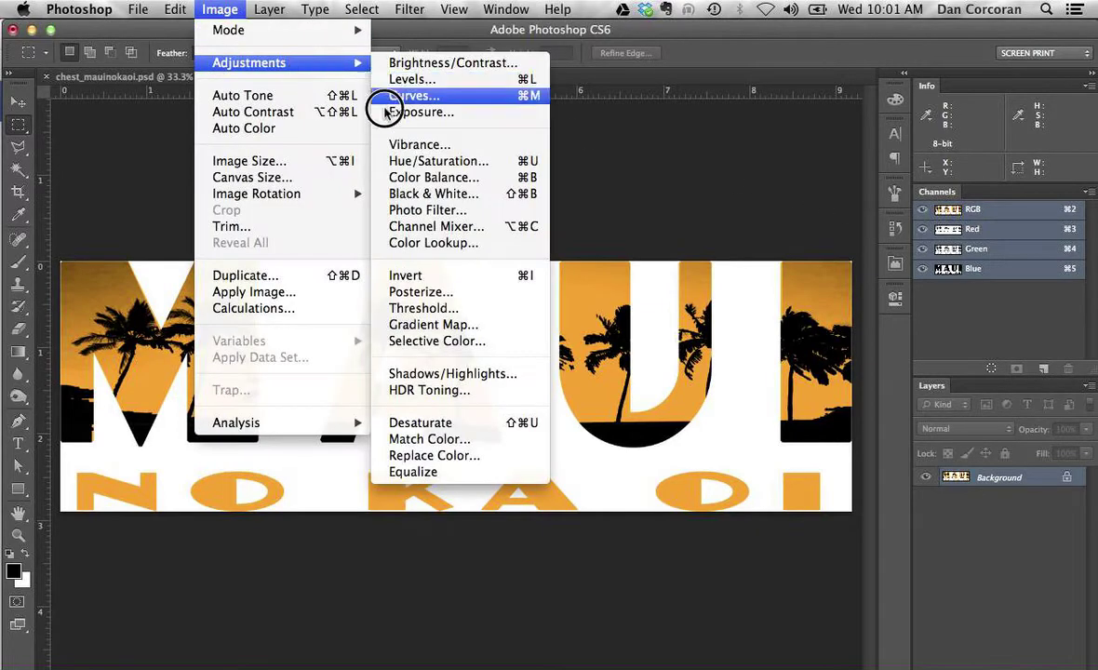
left_click(423, 194)
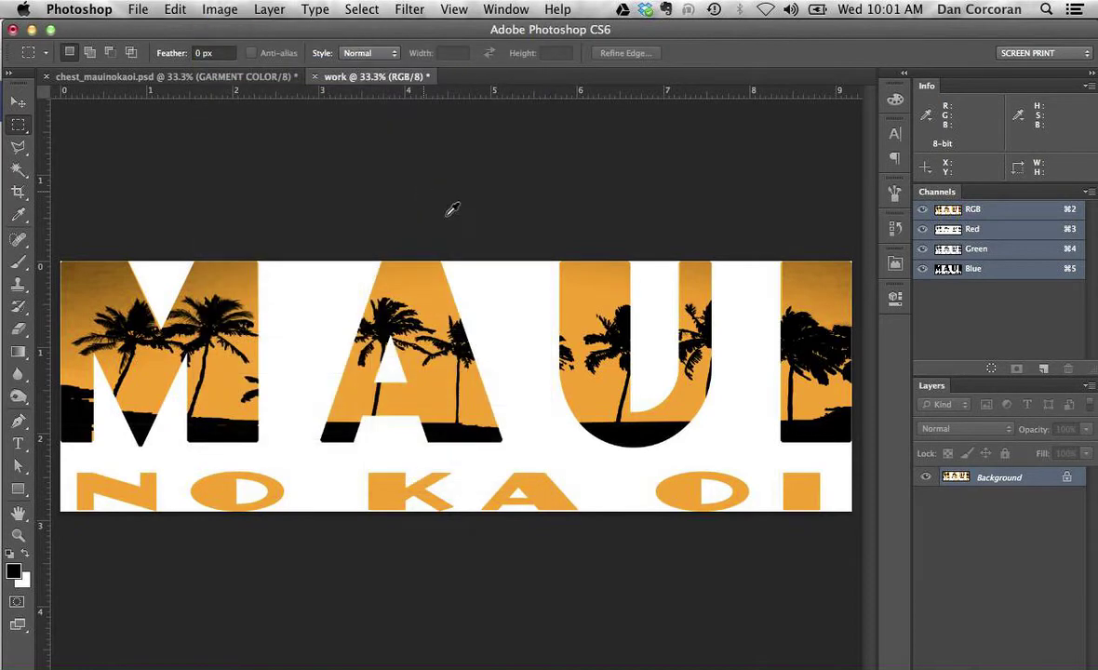
left_click(149, 92)
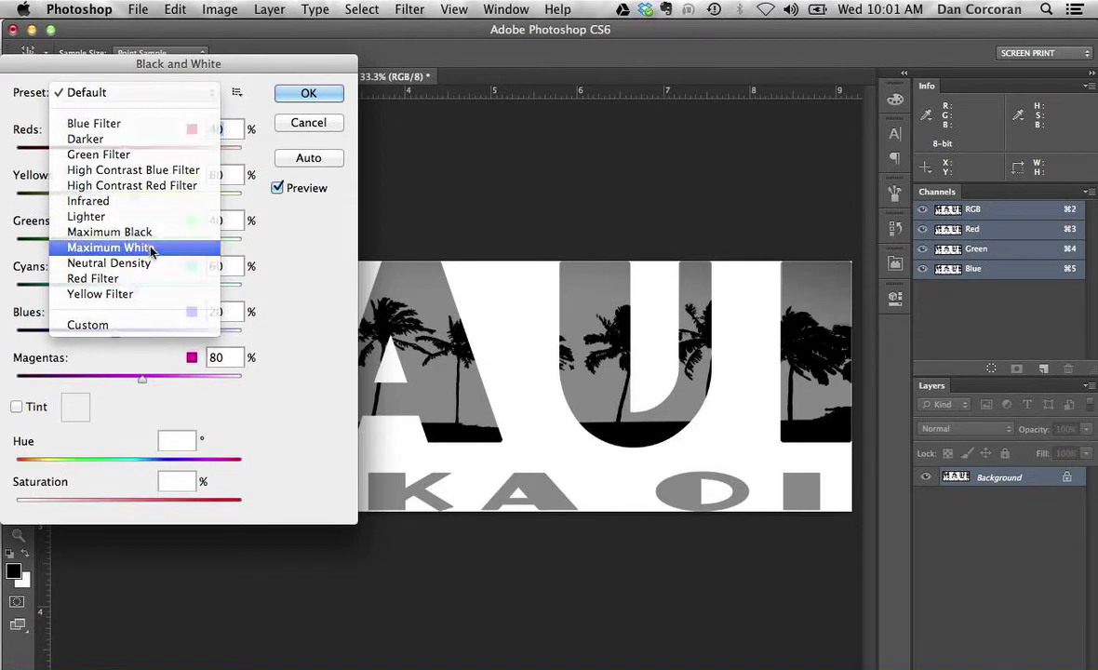
left_click(147, 247)
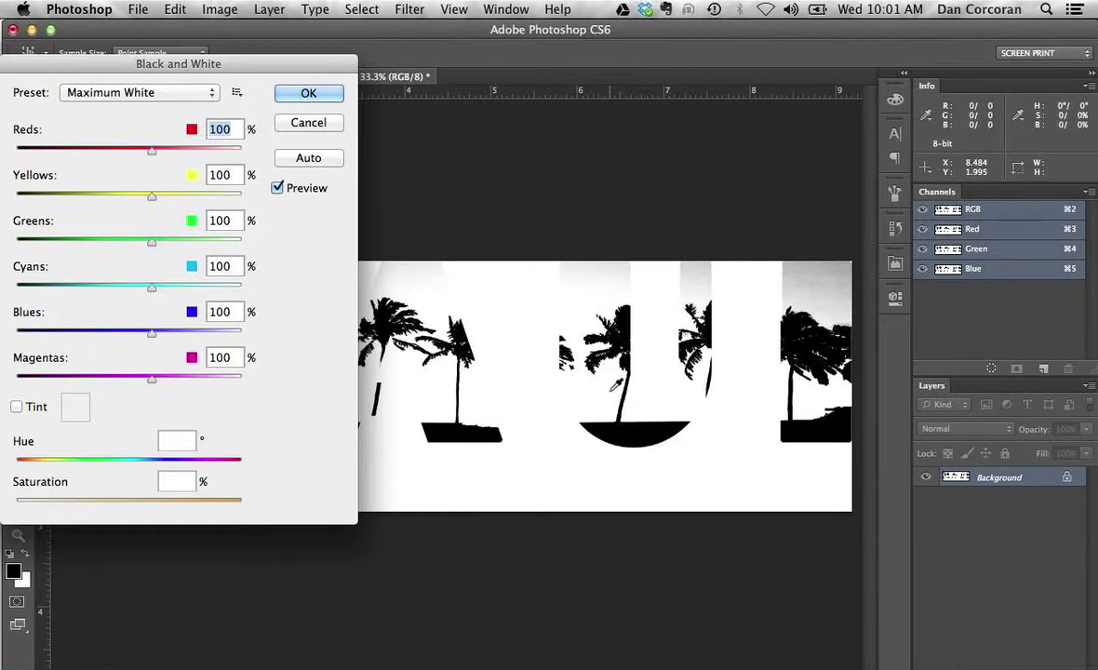
left_click(308, 93)
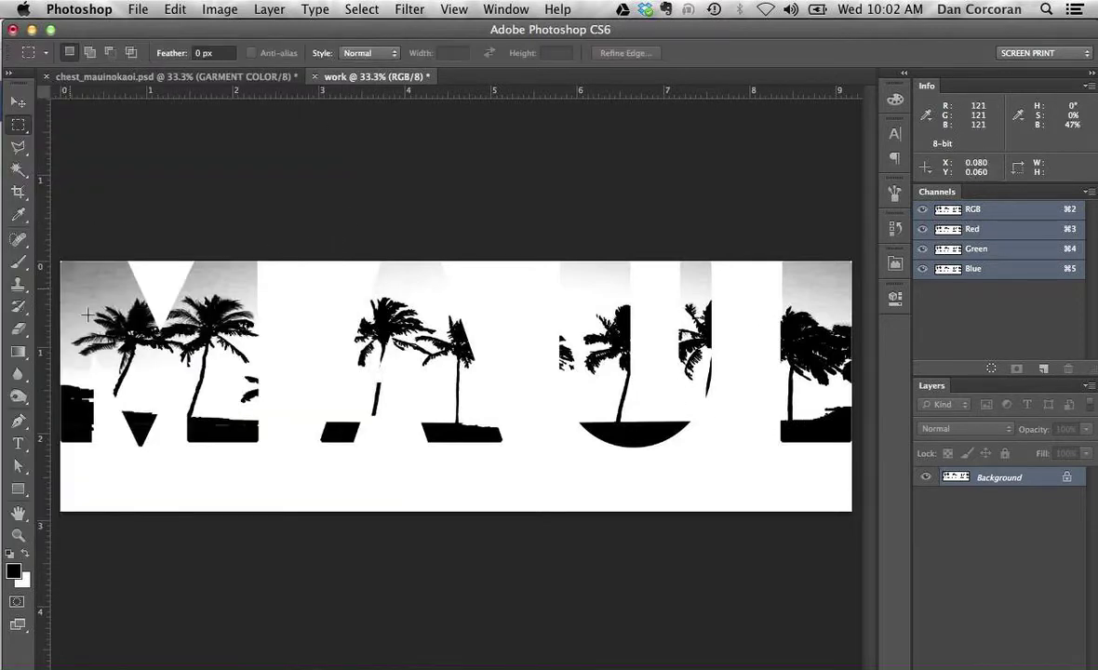
Step: Convert the work document to grayscale and copy its entire canvas for use in chest_mauinokaoi.psd
key("super+alt+shift+g")
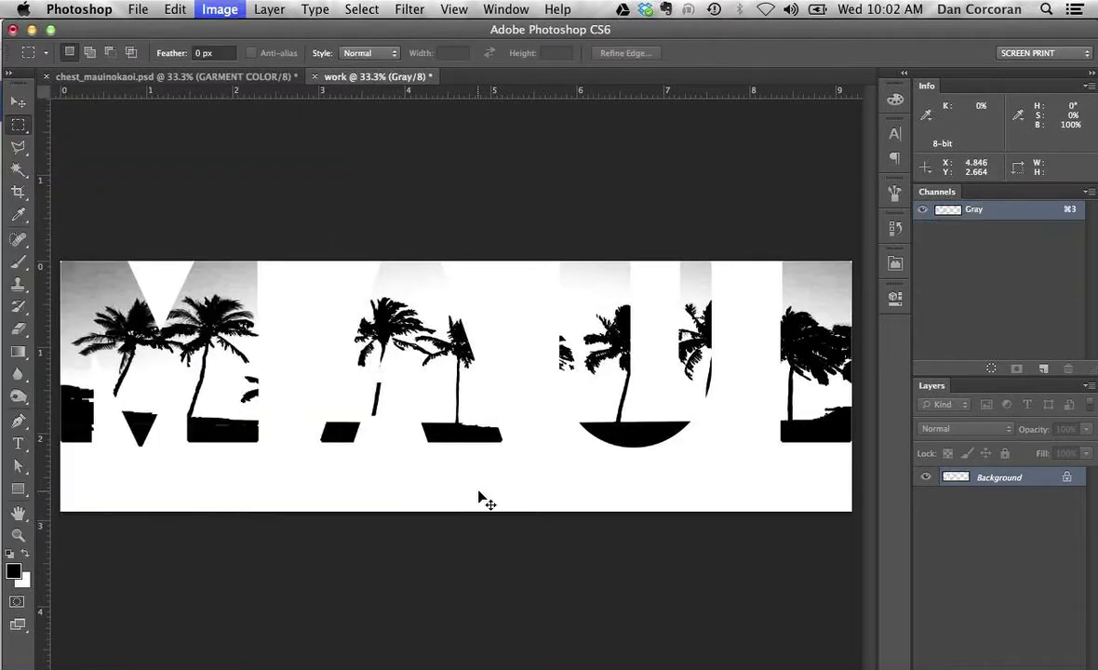
key("super+a")
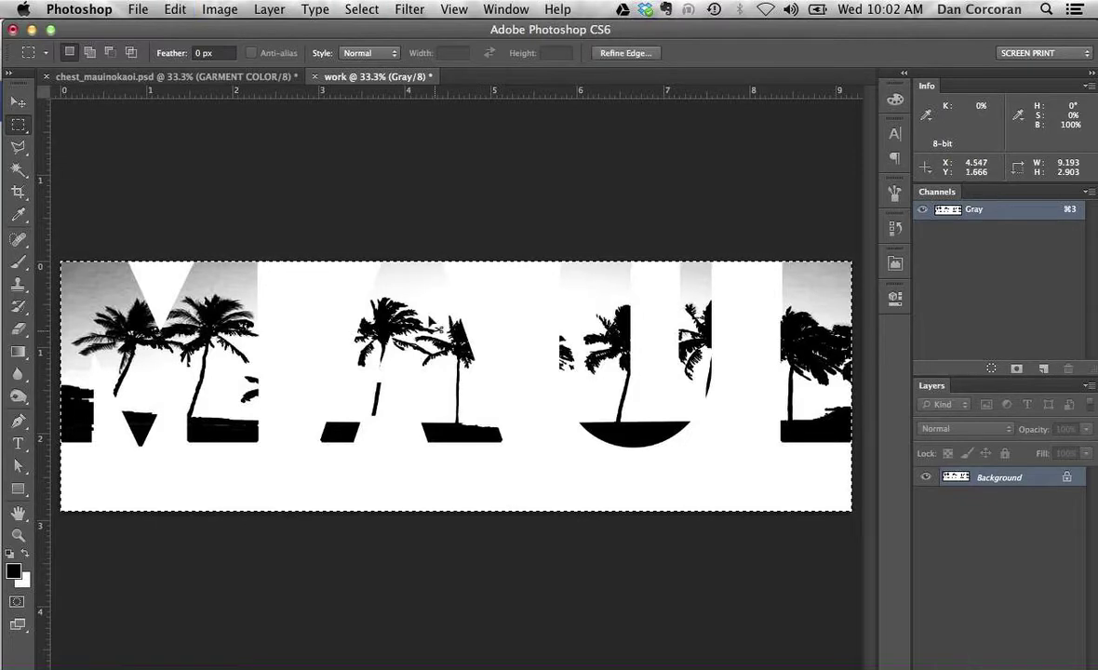
left_click(247, 76)
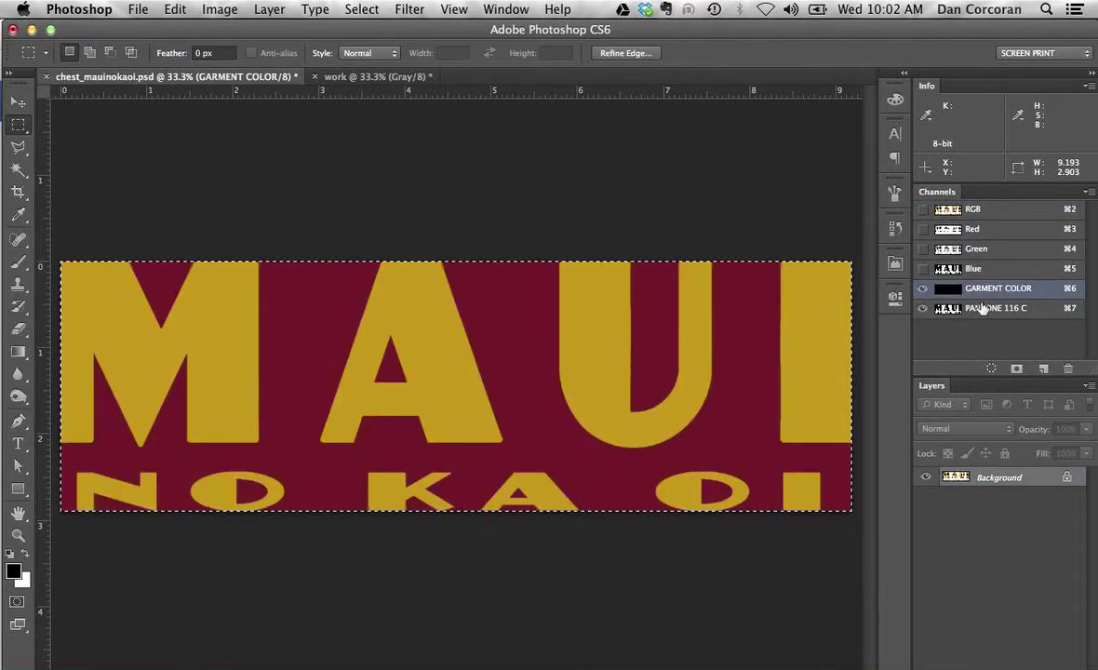
Step: Duplicate the PANTONE 116 C channel and set the copy's ink to PANTONE Black C from the PANTONE solid coated book
left_click_drag(998, 316, 1043, 369)
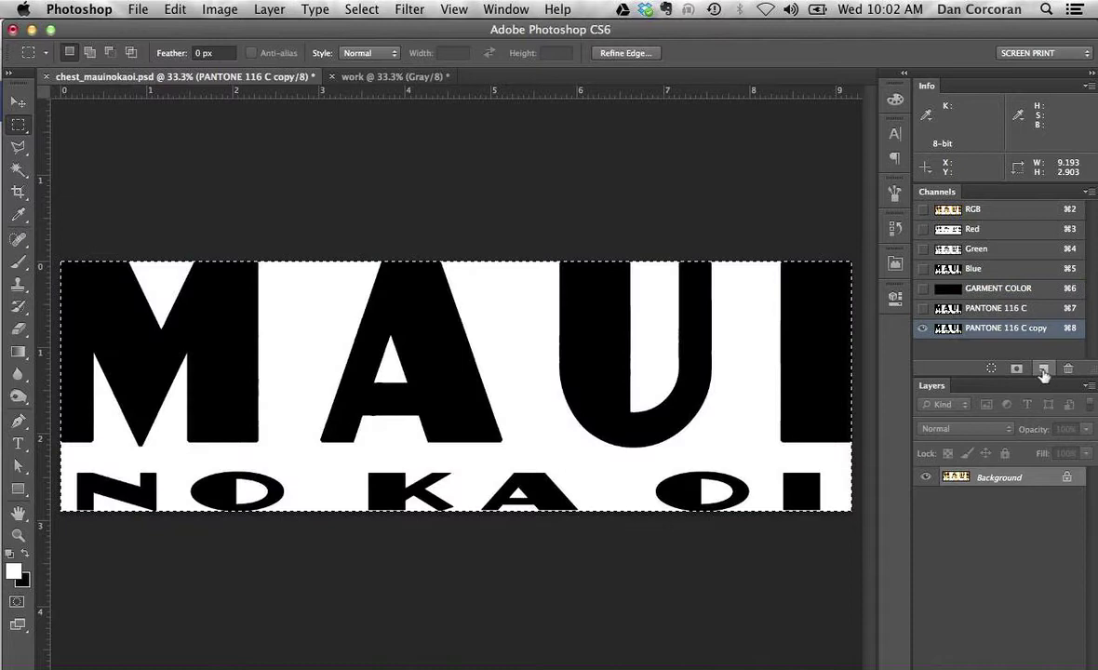
double_click(947, 327)
left_click(754, 422)
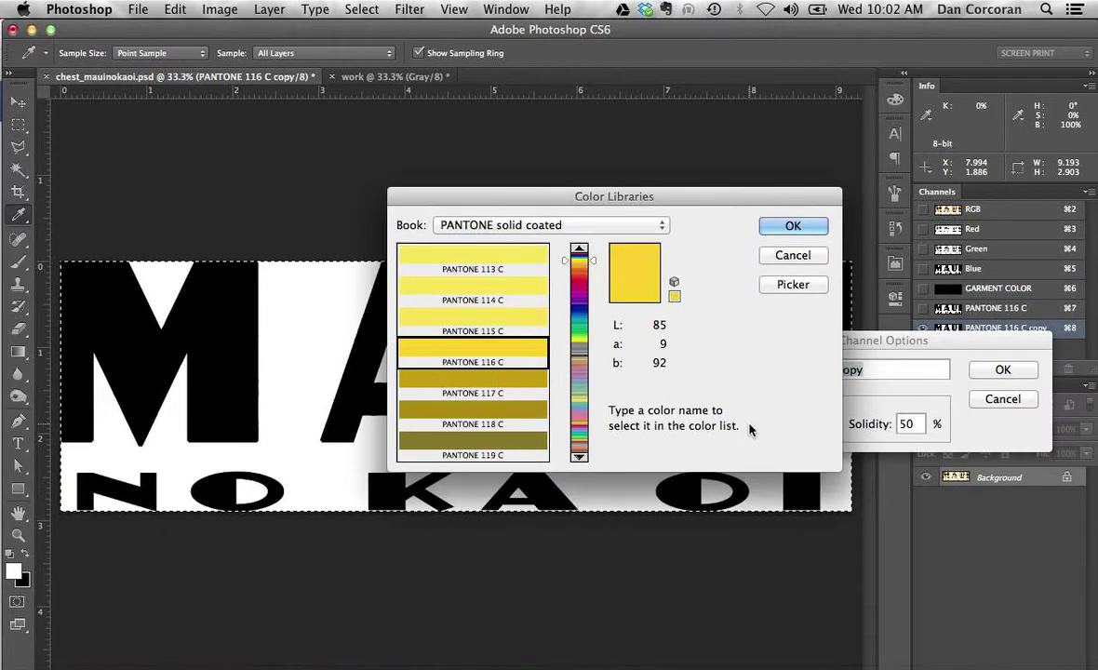
type("purple")
left_click(505, 451)
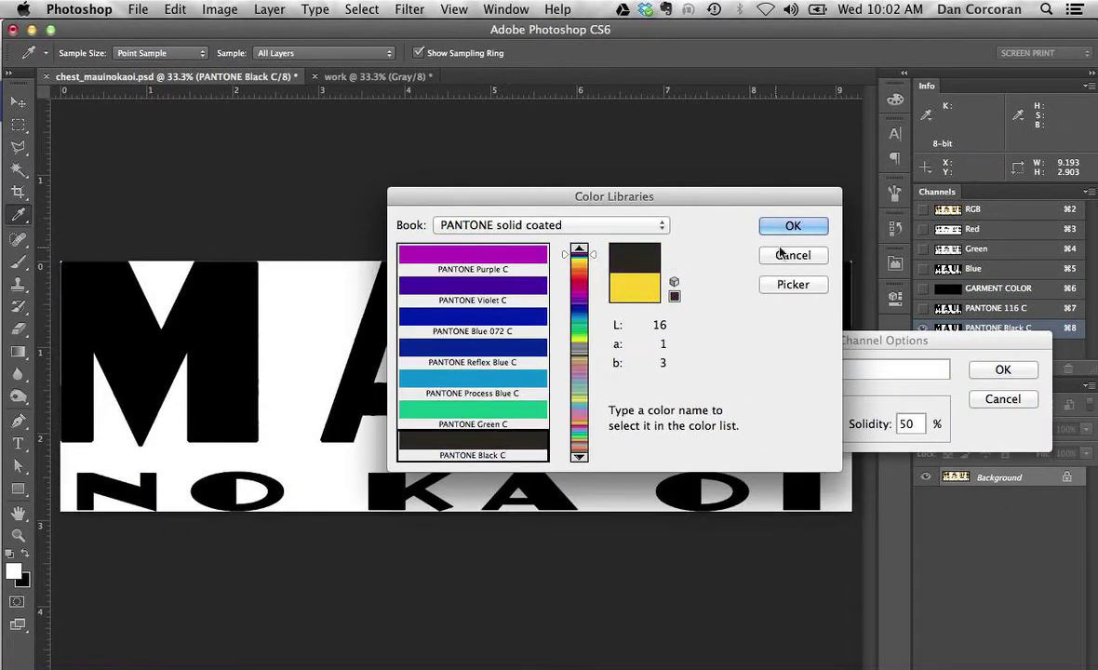
left_click(806, 226)
left_click(987, 373)
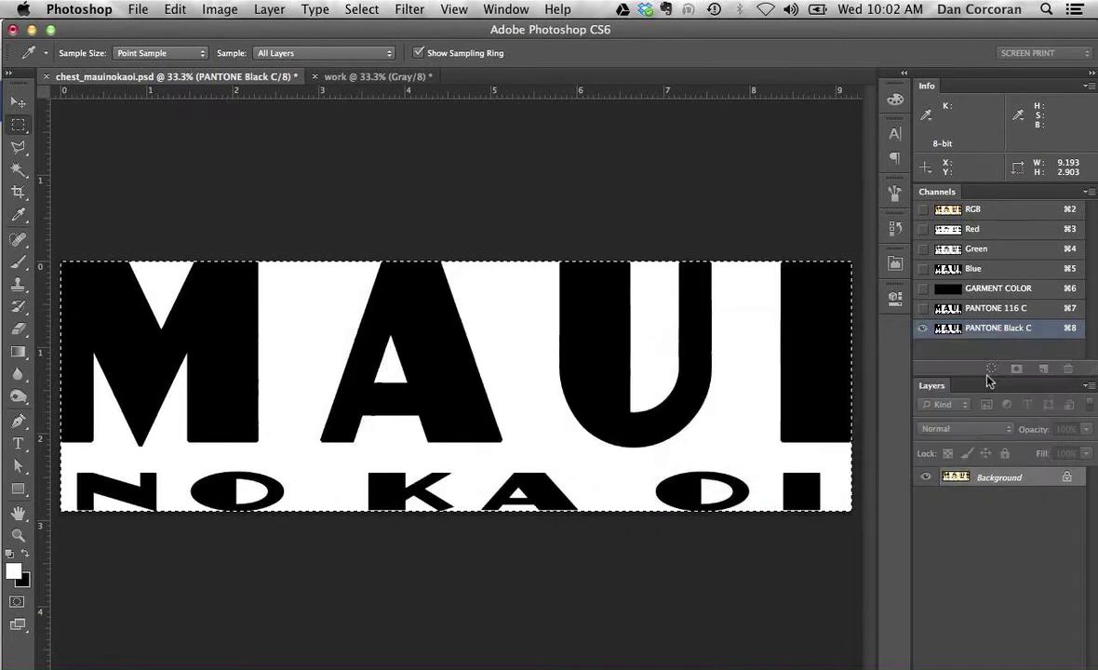
Step: Paste the copied grayscale palm artwork into the PANTONE Black C channel and compare it with the PANTONE 116 C channel
key("super+v")
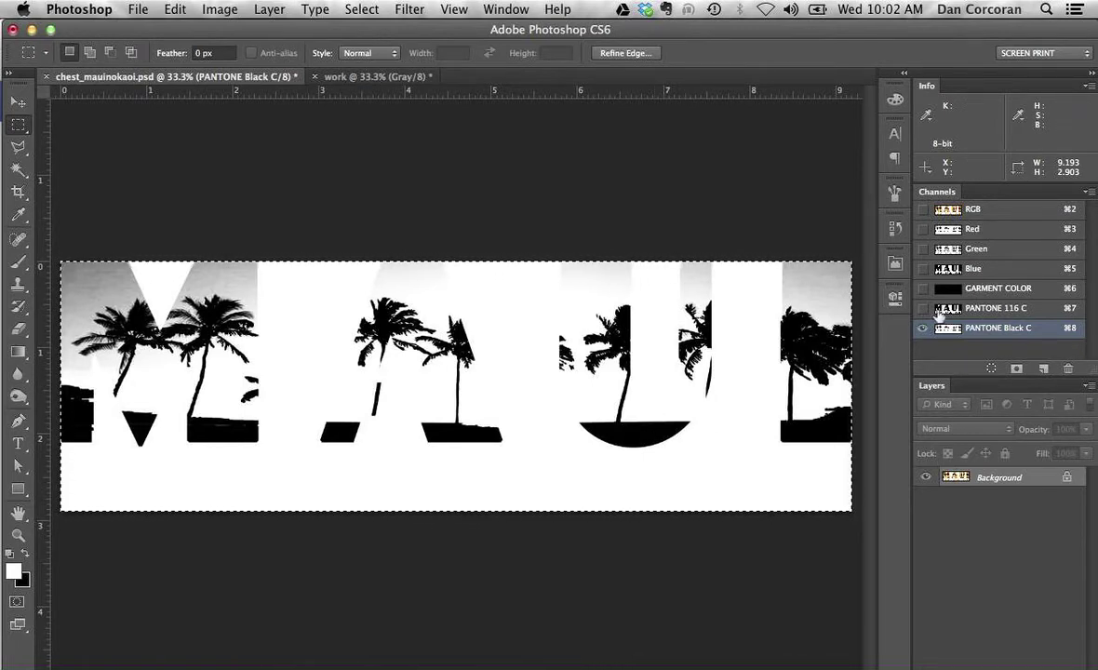
left_click(938, 315)
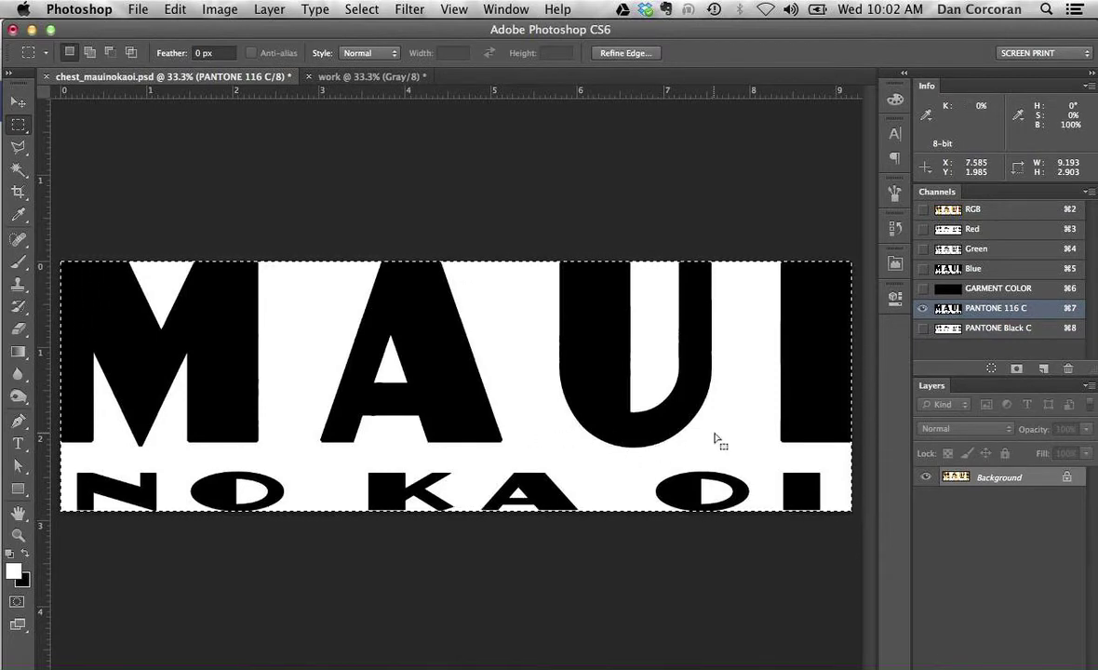
left_click(996, 331)
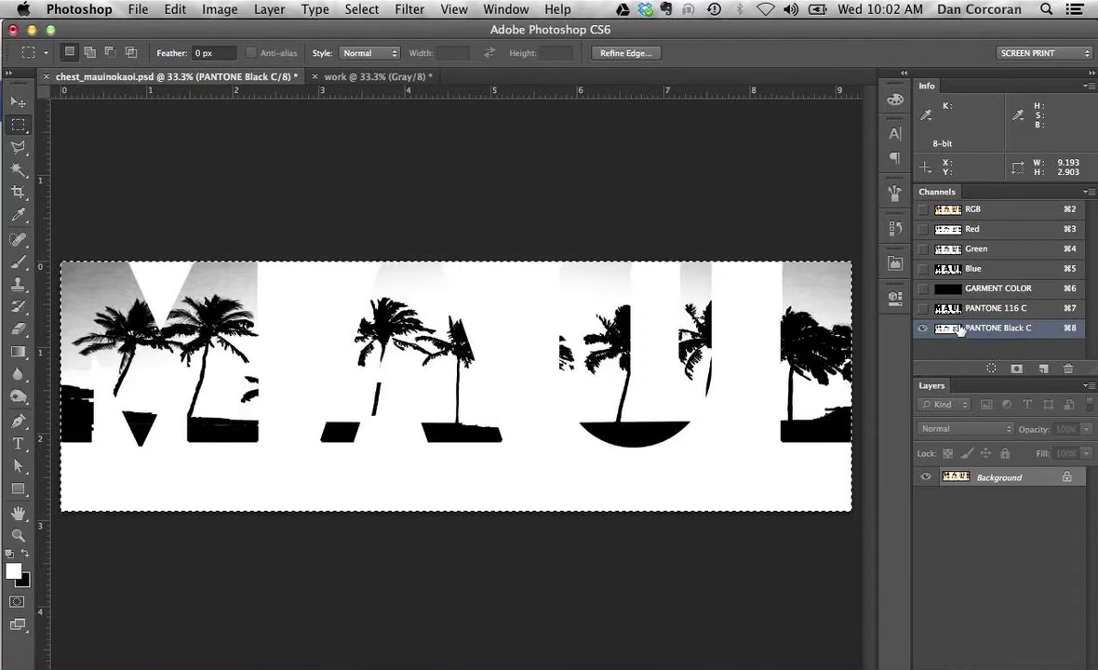
Step: Duplicate the PANTONE Black C channel and harden the copy with Curves, setting the white point input to 69% and pulling the black point slightly inward
left_click_drag(953, 331, 1042, 368)
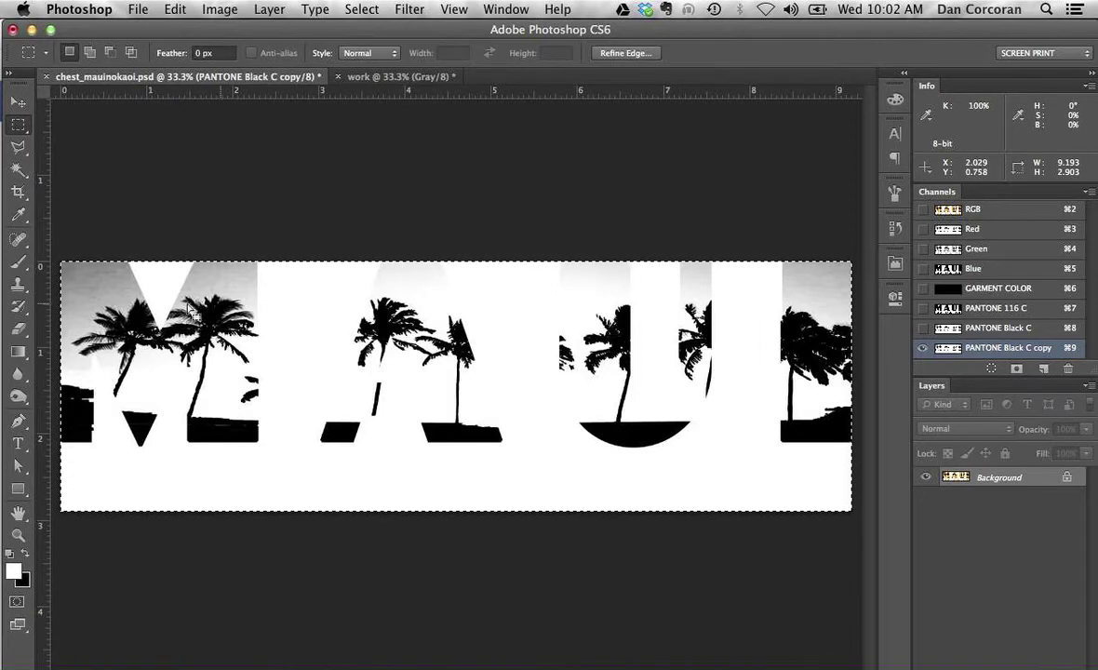
key("ctrl+m")
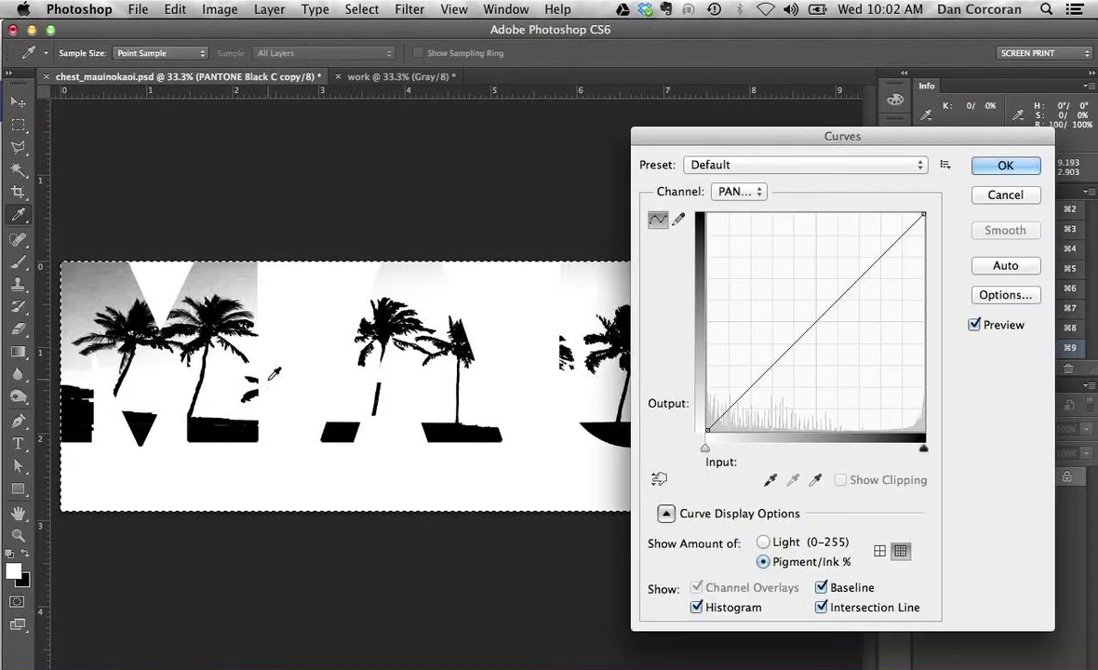
left_click_drag(705, 49, 593, 162)
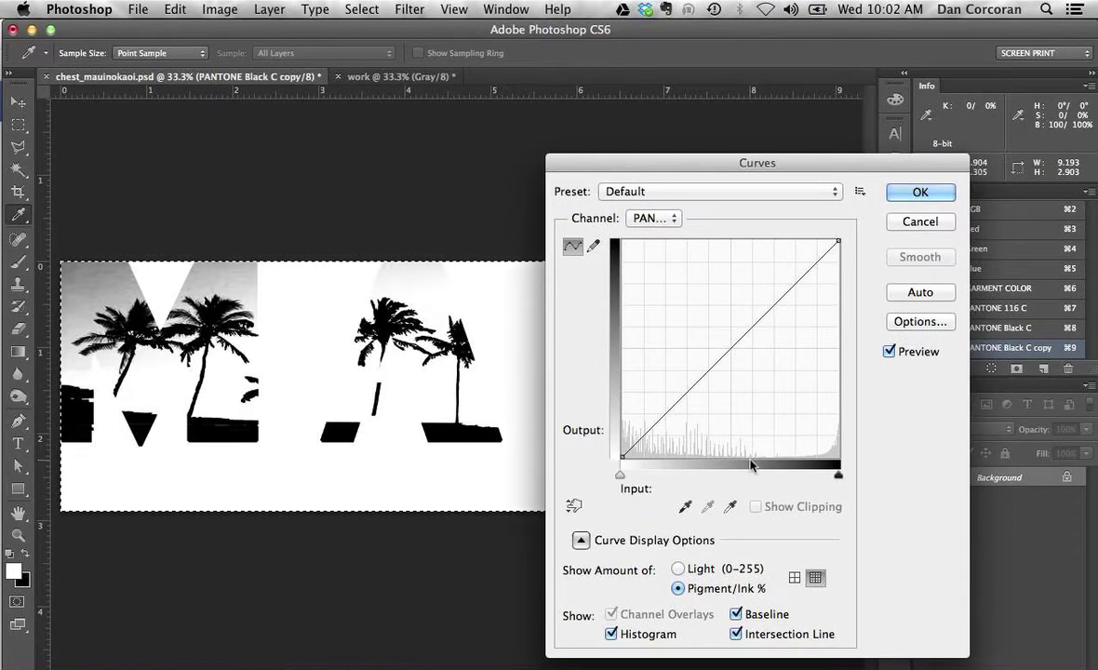
left_click_drag(622, 476, 770, 479)
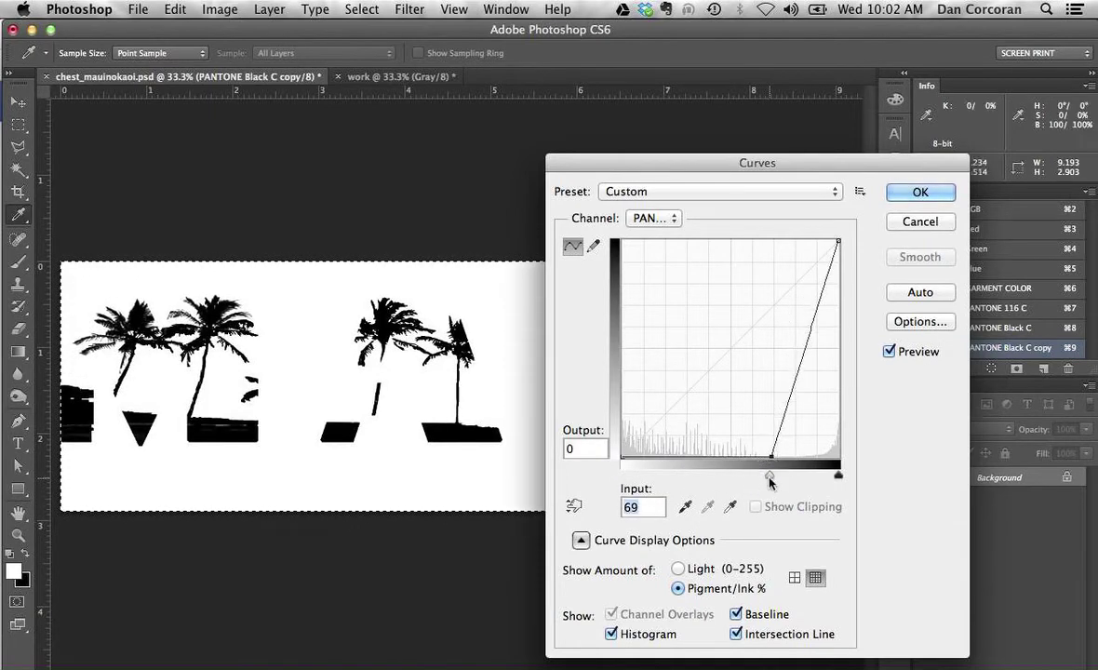
left_click_drag(640, 160, 245, 187)
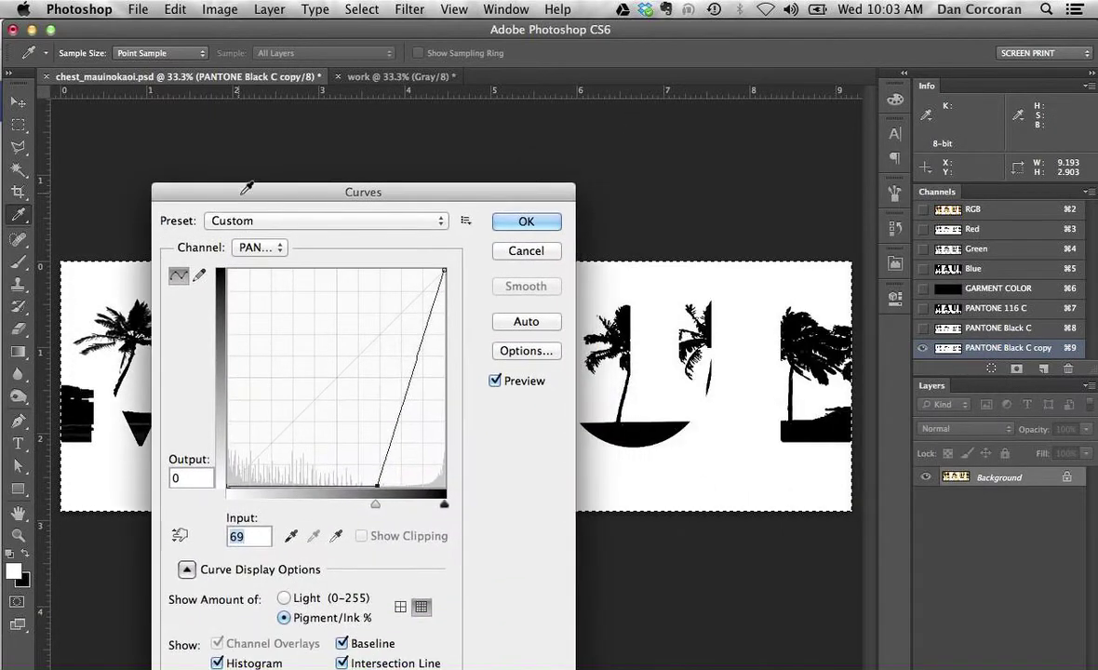
left_click_drag(446, 507, 432, 505)
left_click(521, 224)
key("m")
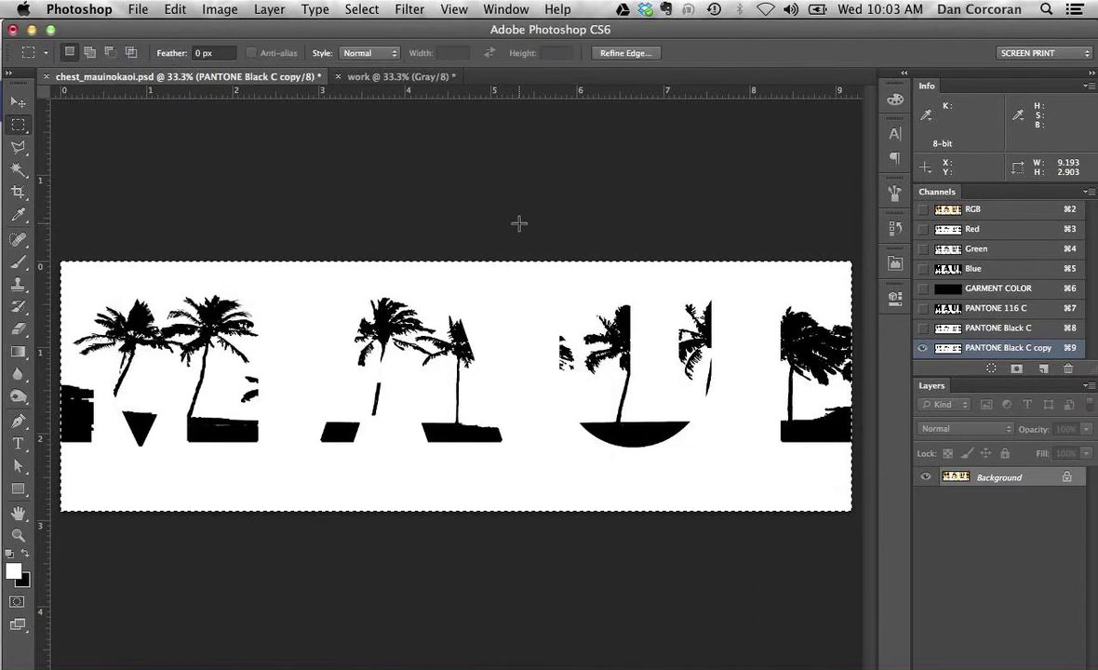
Step: Knock the palm shapes out of the PANTONE 116 C channel in white using the PANTONE Black C copy as selection, and delete that copy
left_click(949, 349, "super")
left_click(952, 309)
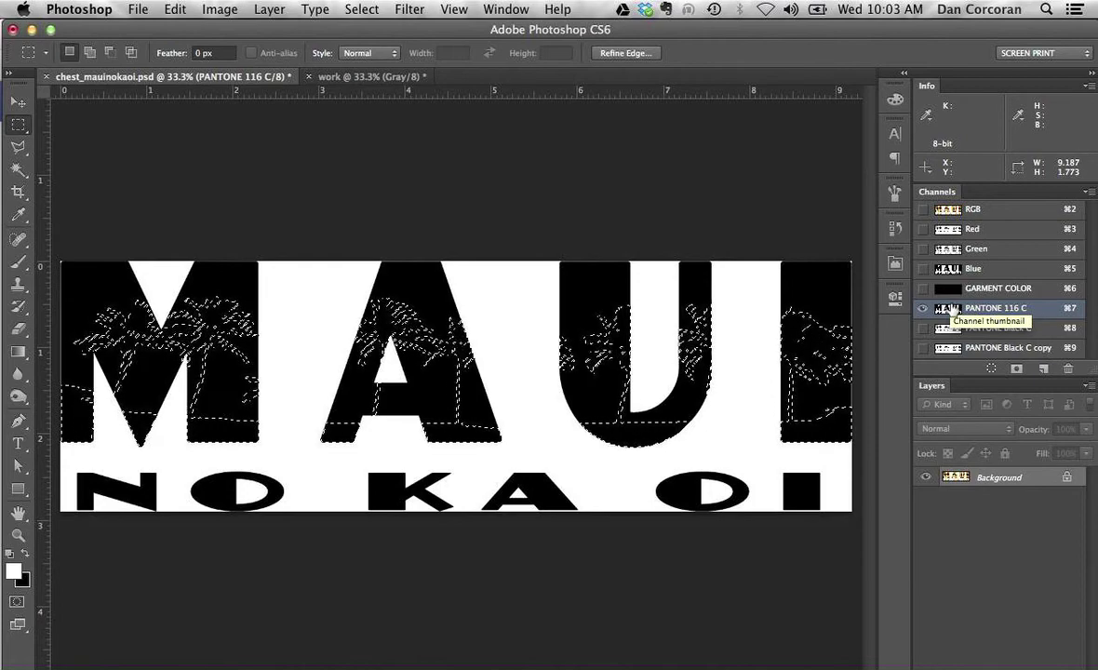
key("alt+BackSpace")
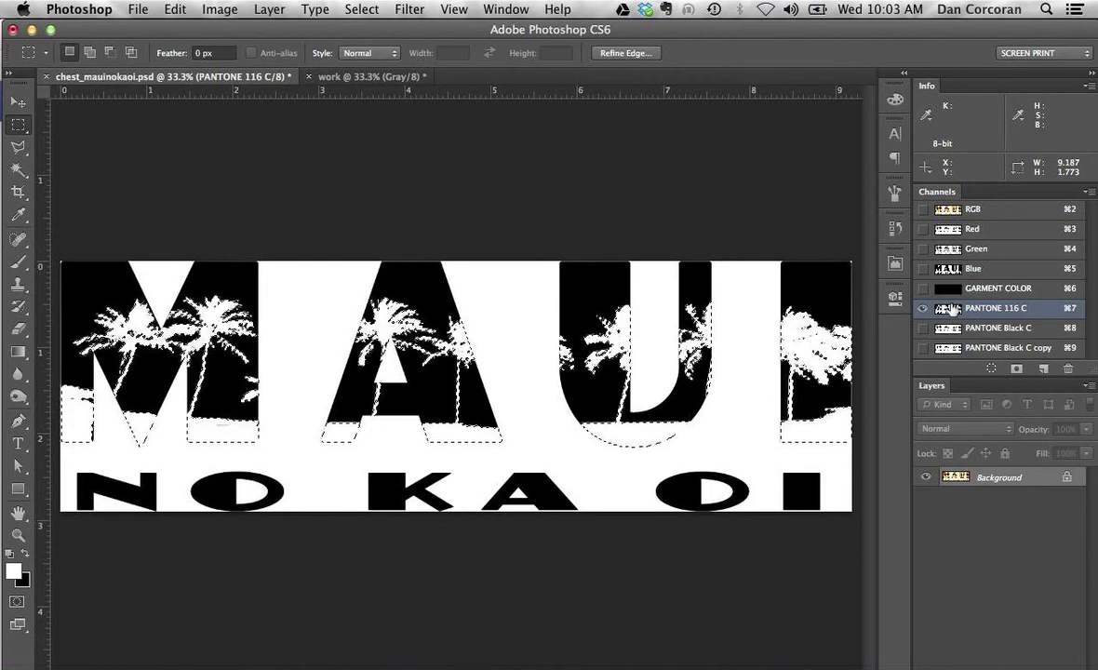
key("super+d")
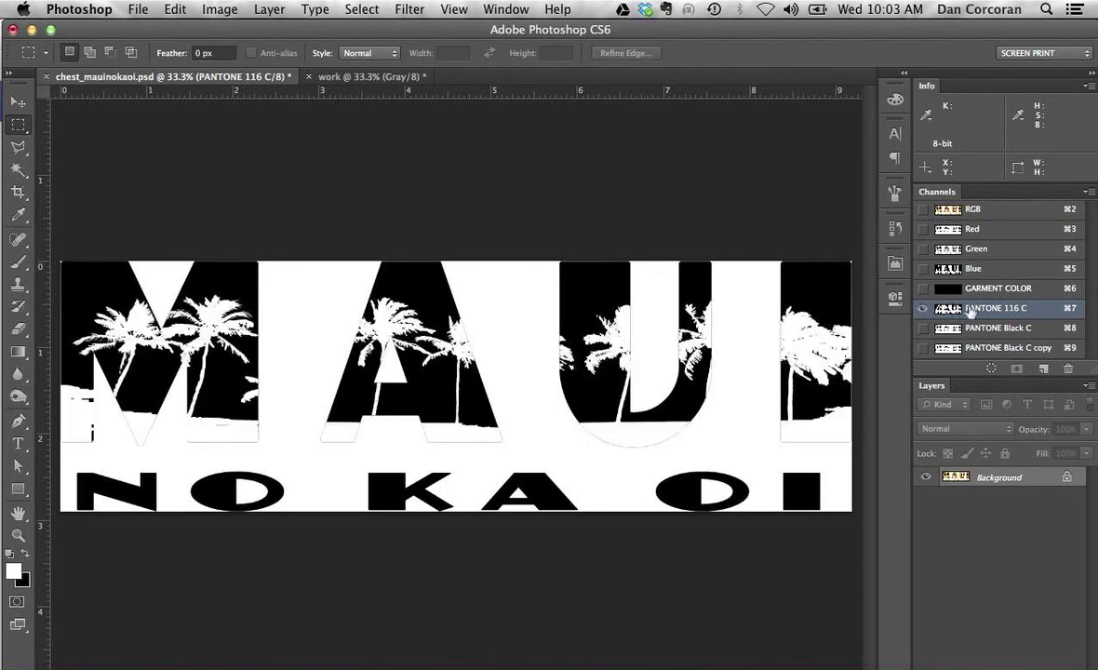
left_click_drag(1009, 350, 1070, 370)
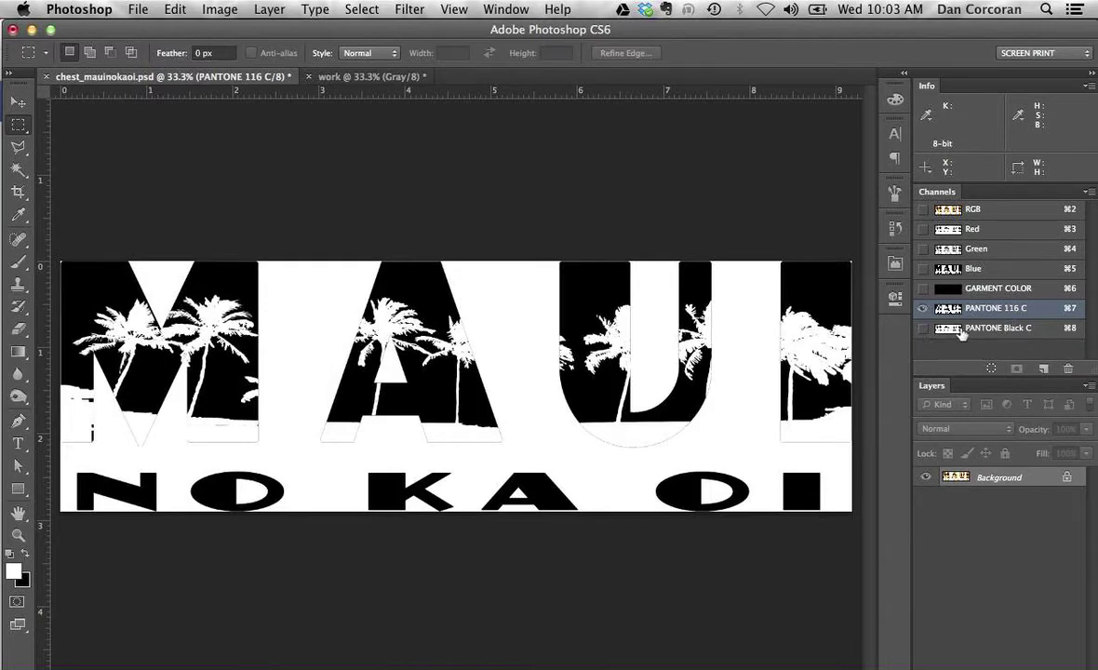
Step: Preview PANTONE 116 C together with the PANTONE Black C and GARMENT COLOR channels, and hide PANTONE Black C to check the knockout
left_click(926, 329)
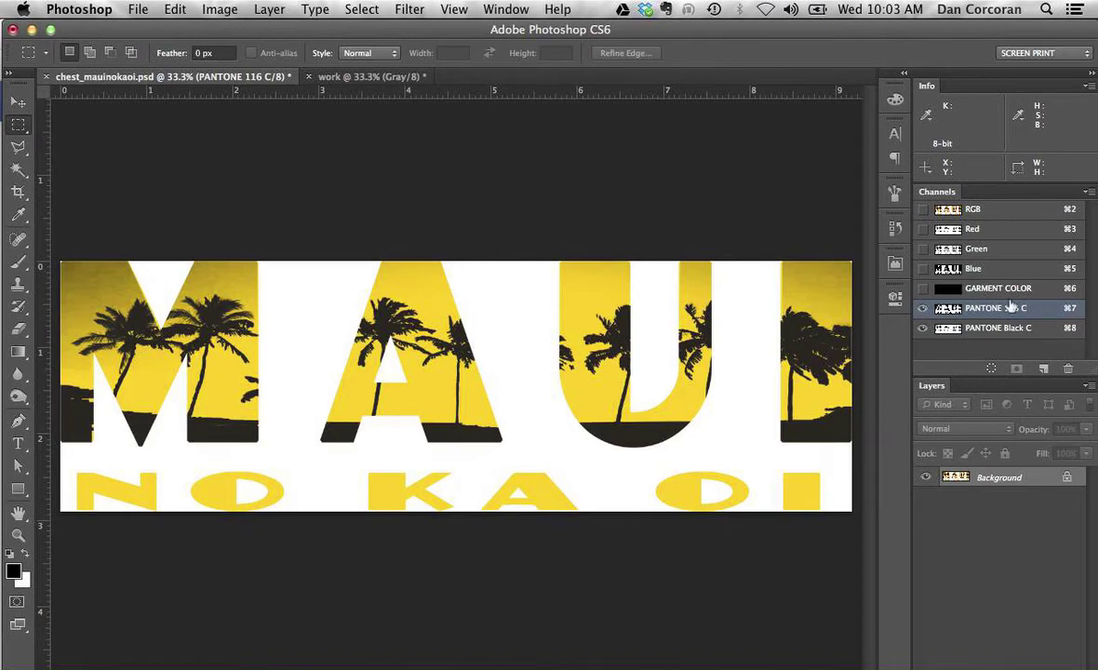
left_click(923, 288)
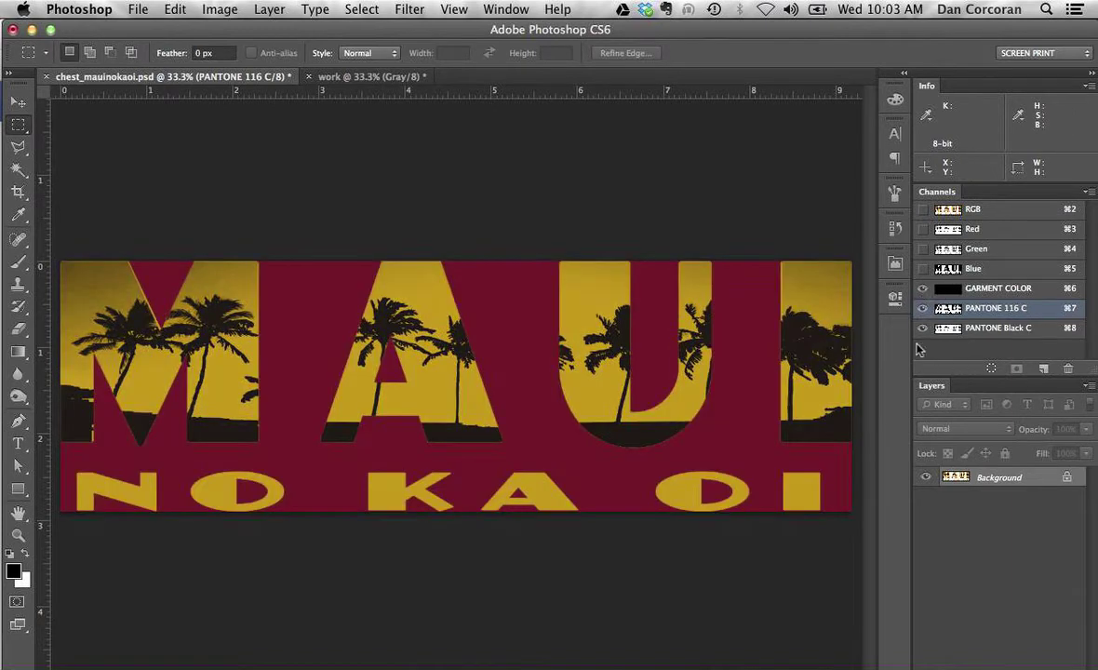
left_click(923, 328)
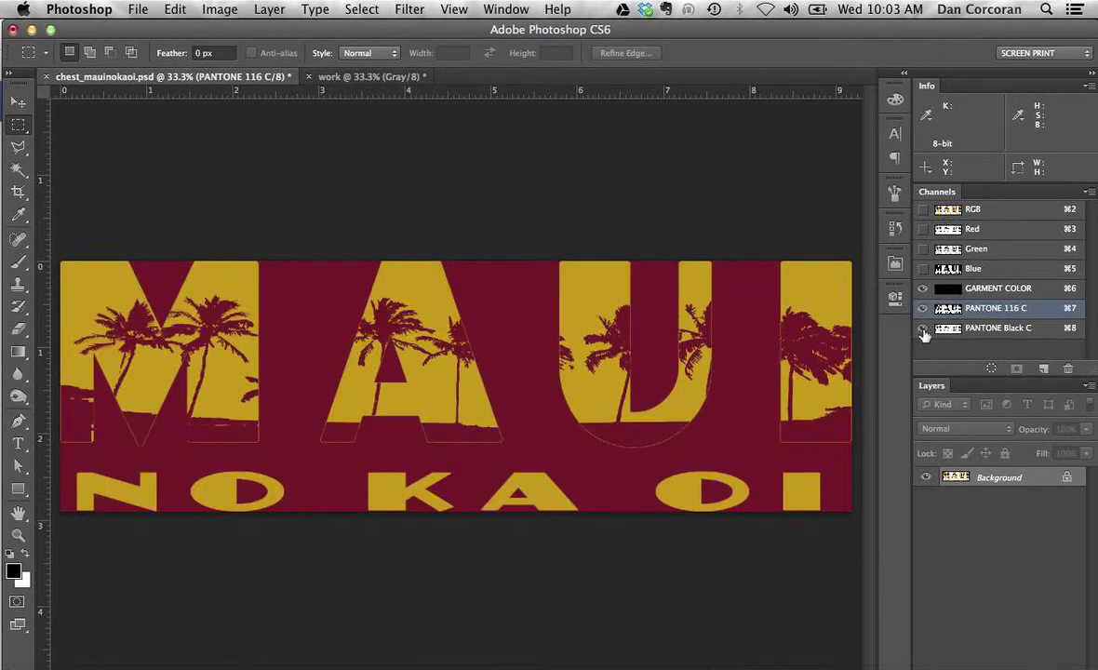
Step: Alternately show and hide the PANTONE Black C channel to compare the full print preview with the knocked-out PANTONE 116 C
left_click(924, 330)
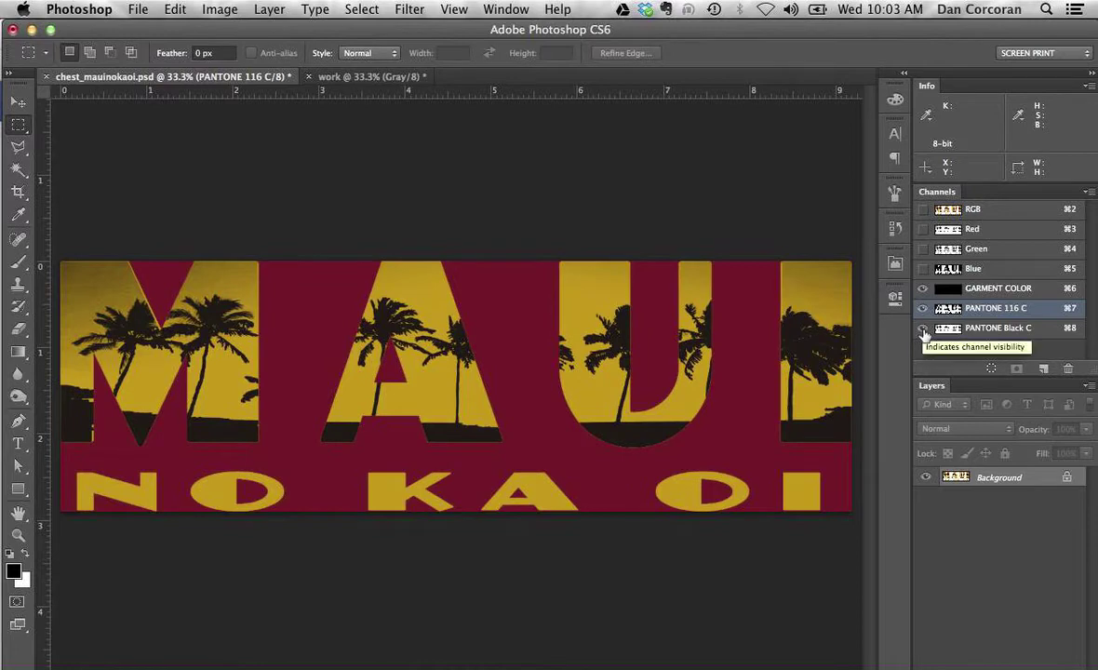
left_click(924, 329)
left_click(923, 329)
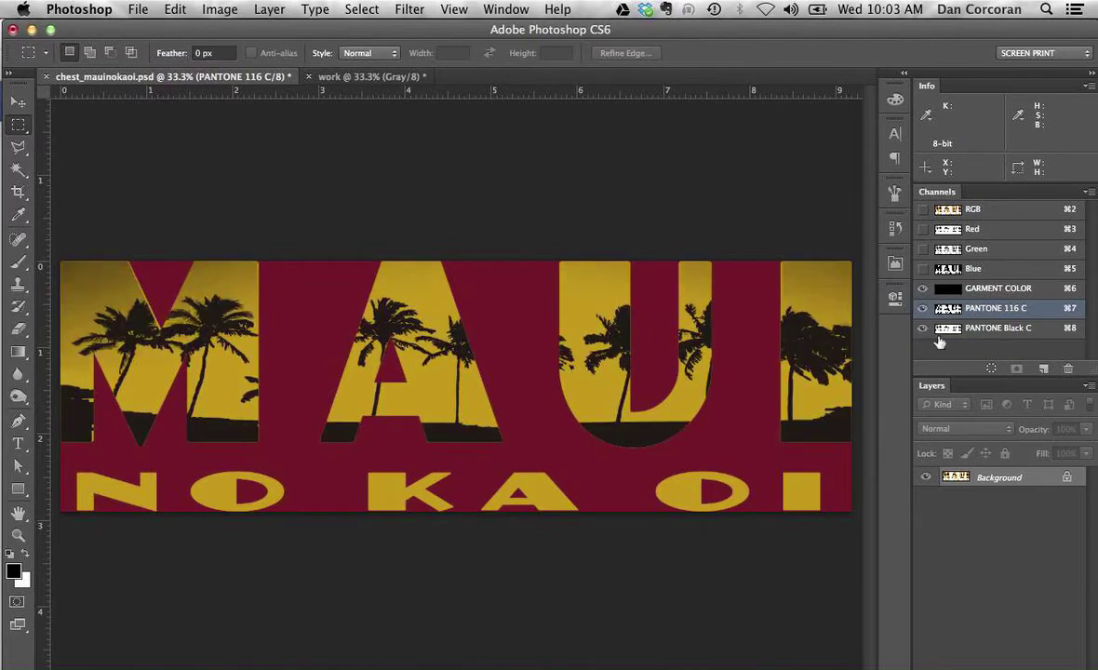
left_click(923, 329)
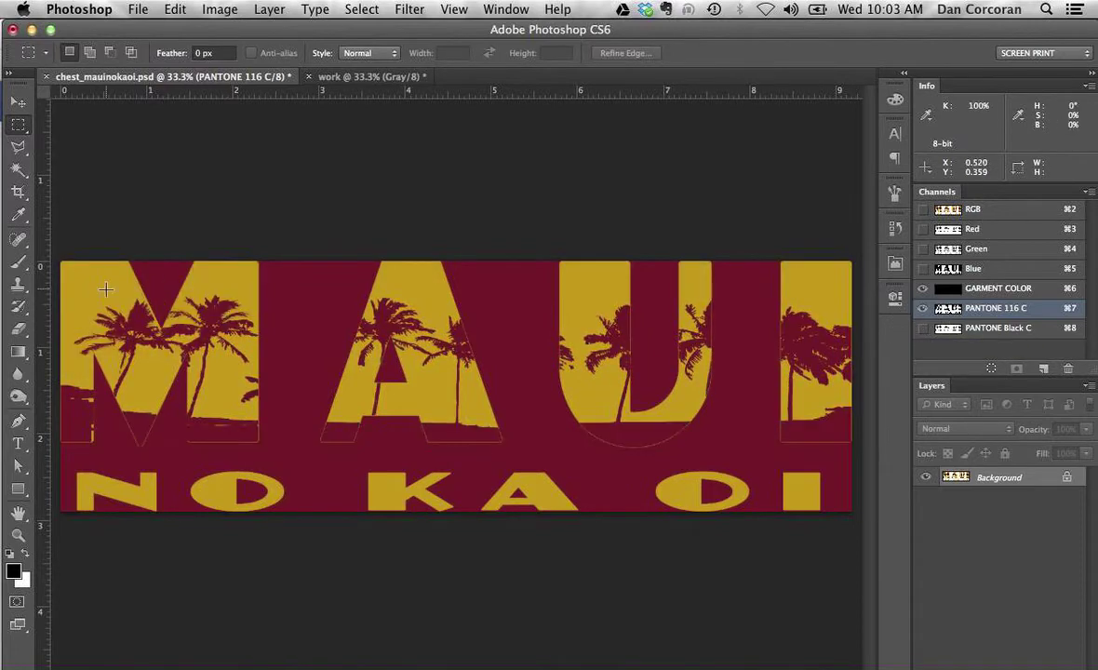
left_click(923, 329)
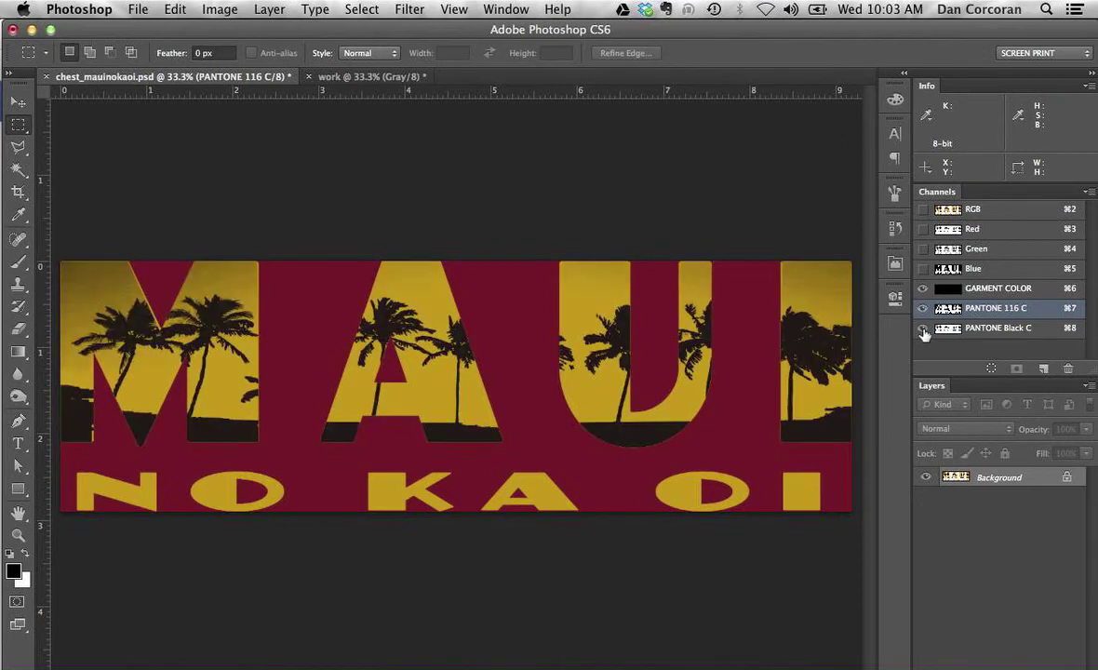
left_click(922, 329)
left_click(923, 330)
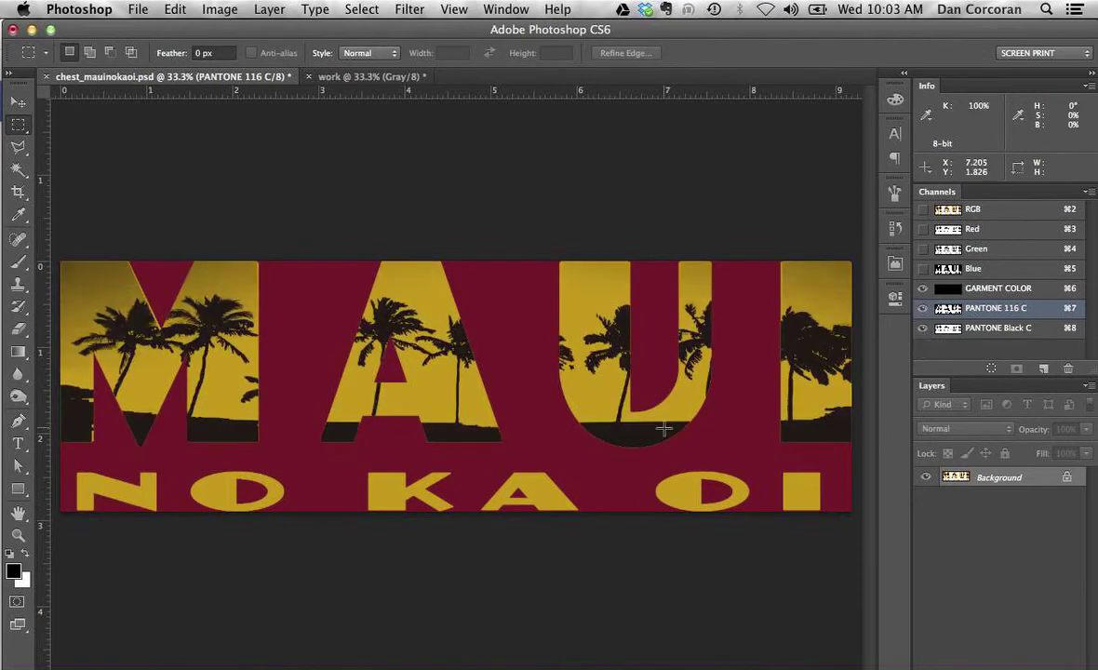
left_click(923, 328)
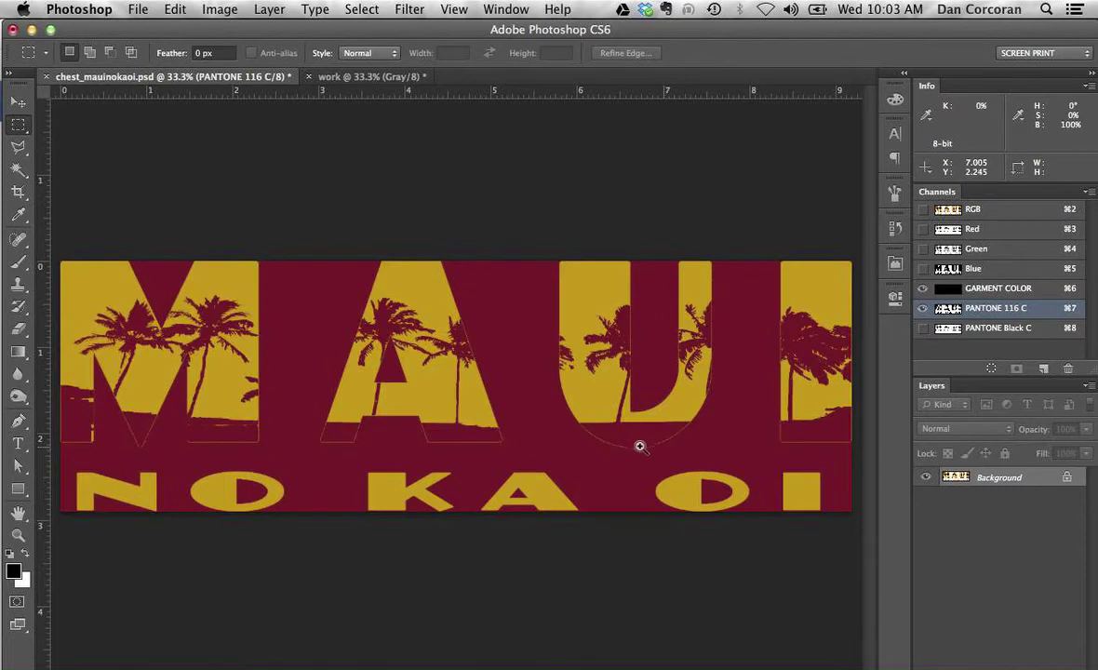
Step: Examine the thin PANTONE 116 C outline along the curved lower edge of the U, with PANTONE Black C hidden
left_click(785, 491, "super")
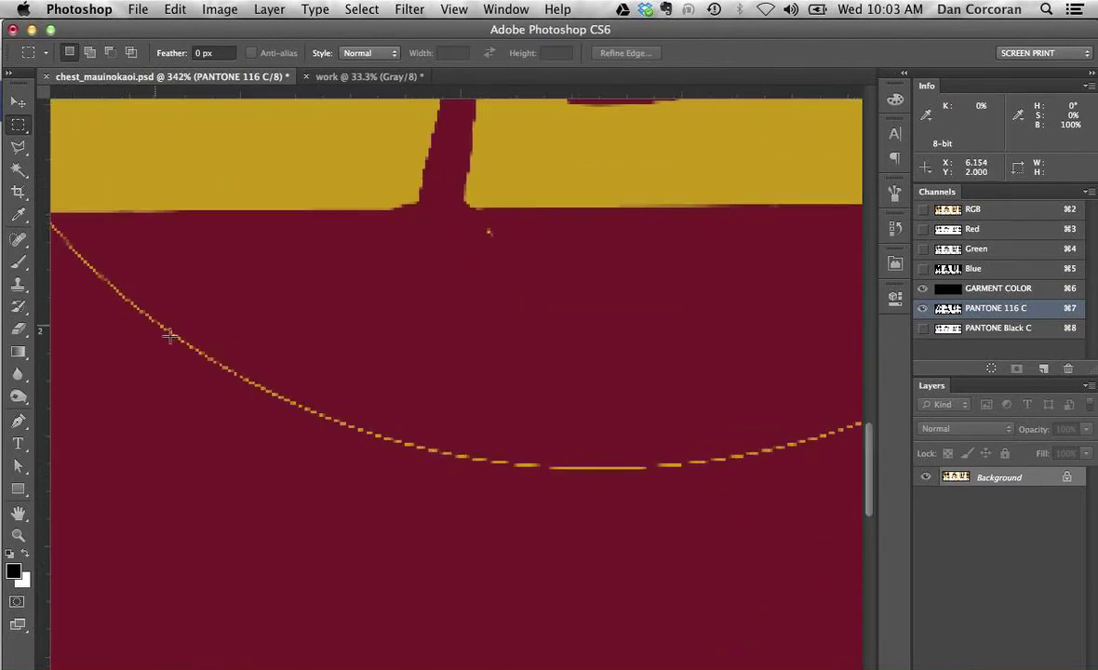
key("super+minus")
key("super+minus")
key("super+minus")
key("super+minus")
key("super+minus")
key("super+minus")
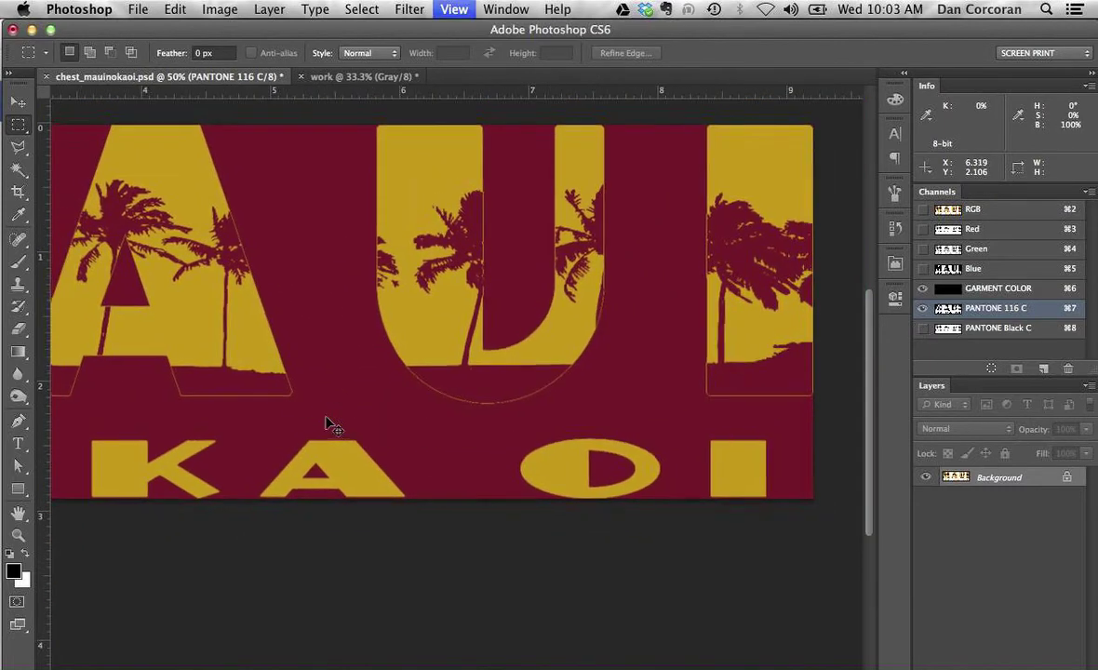
key("super+minus")
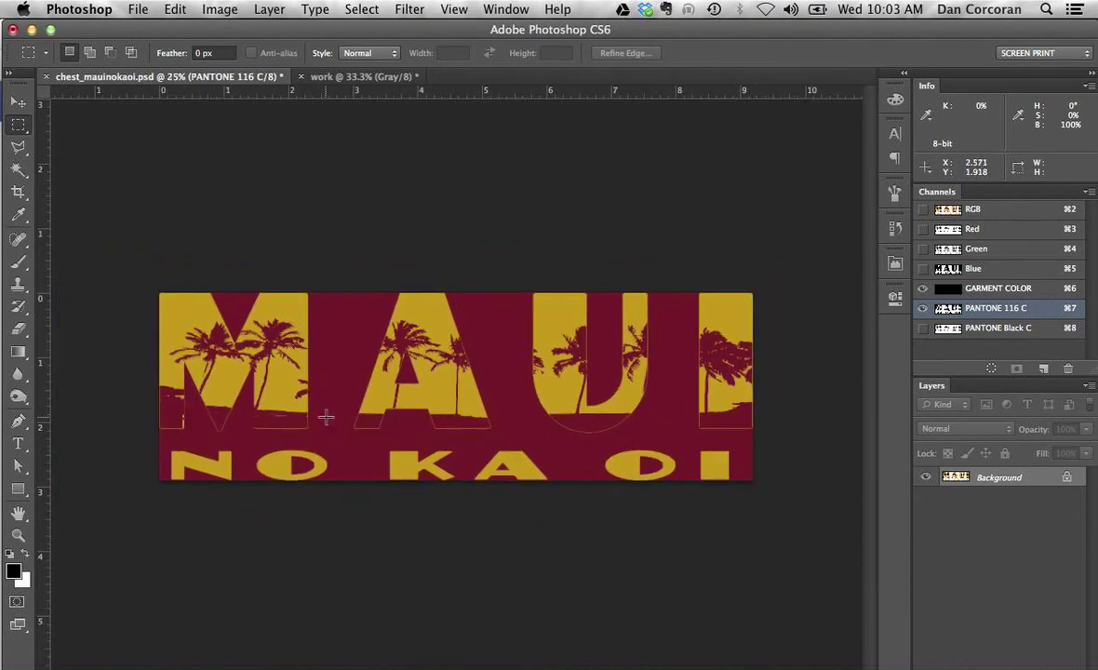
Step: View the original RGB composite and examine the letter edges and palm fronds inside the M up close
left_click(923, 330)
left_click(954, 212)
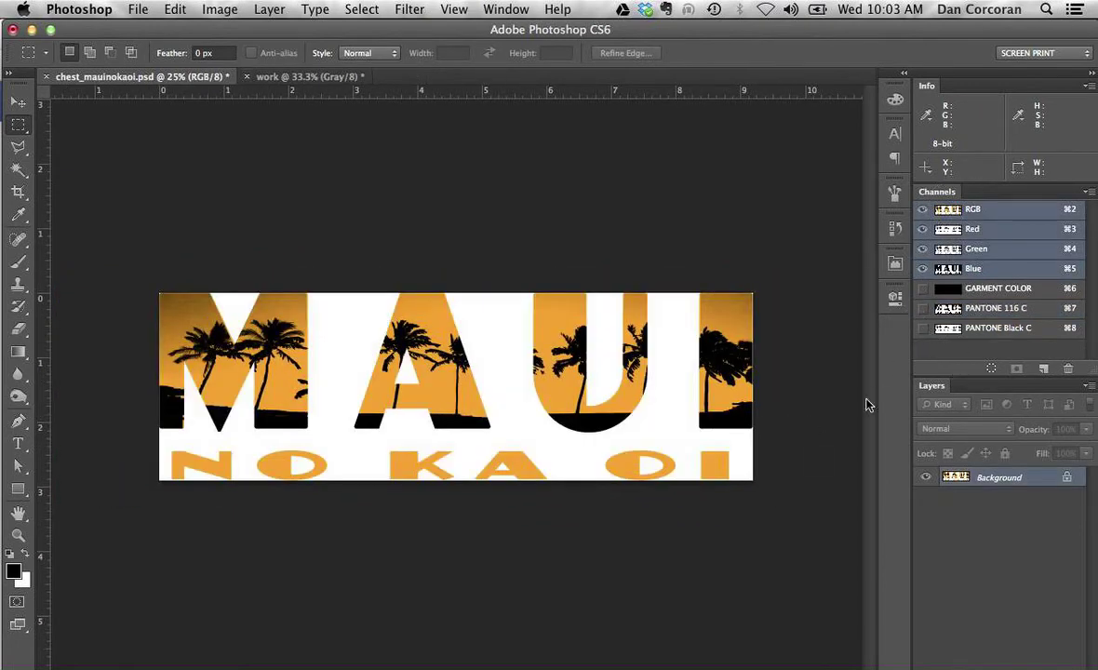
left_click_drag(568, 422, 522, 372)
left_click_drag(147, 418, 351, 434)
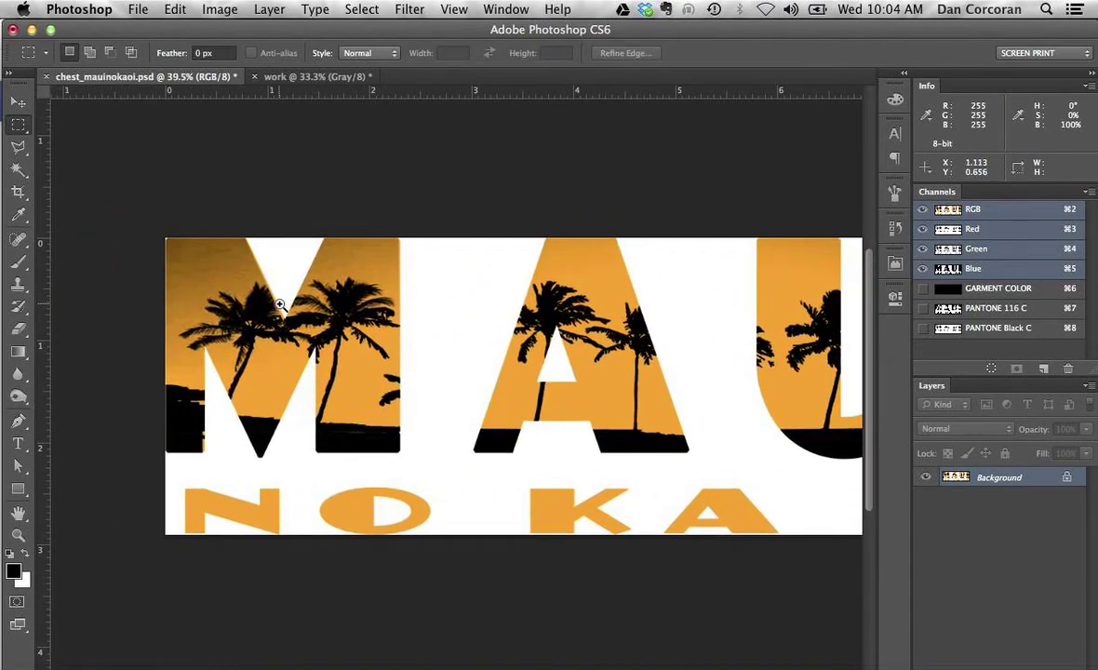
left_click_drag(268, 303, 405, 390)
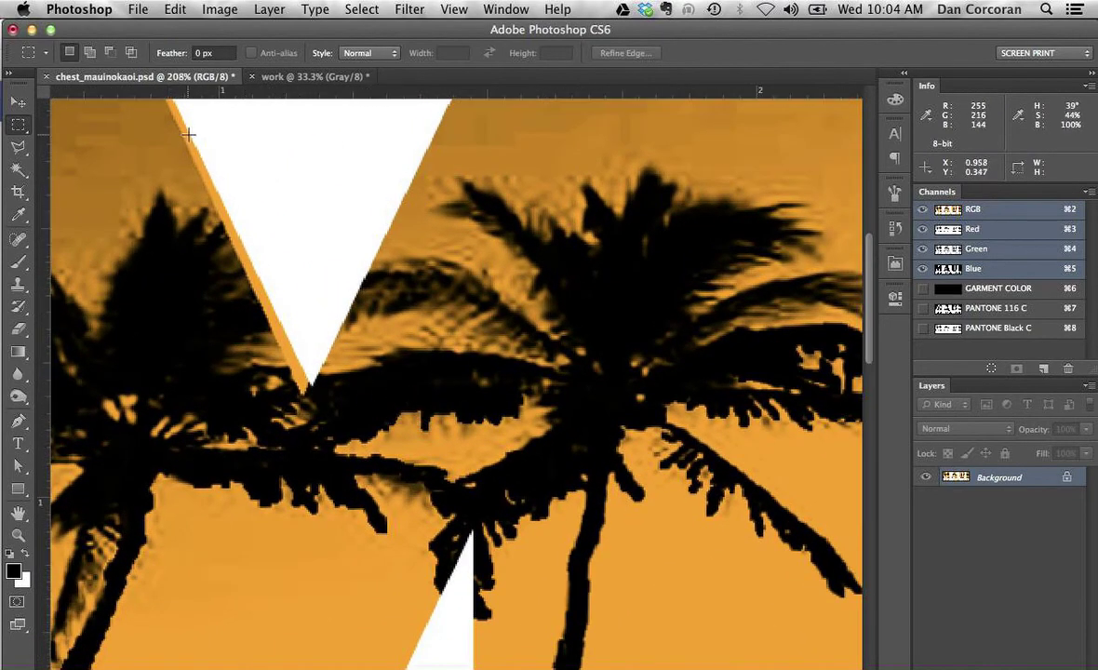
Step: Display GARMENT COLOR, PANTONE 116 C and PANTONE Black C together and inspect the separation edges around the M and first A
left_click(935, 288)
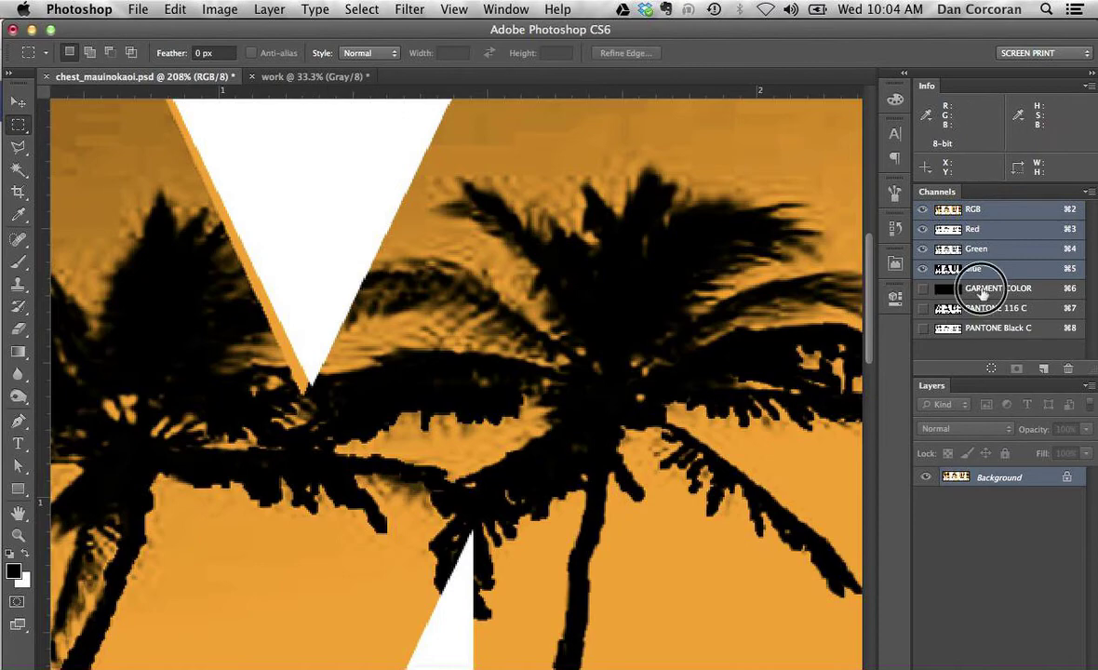
left_click(922, 308)
left_click(922, 328)
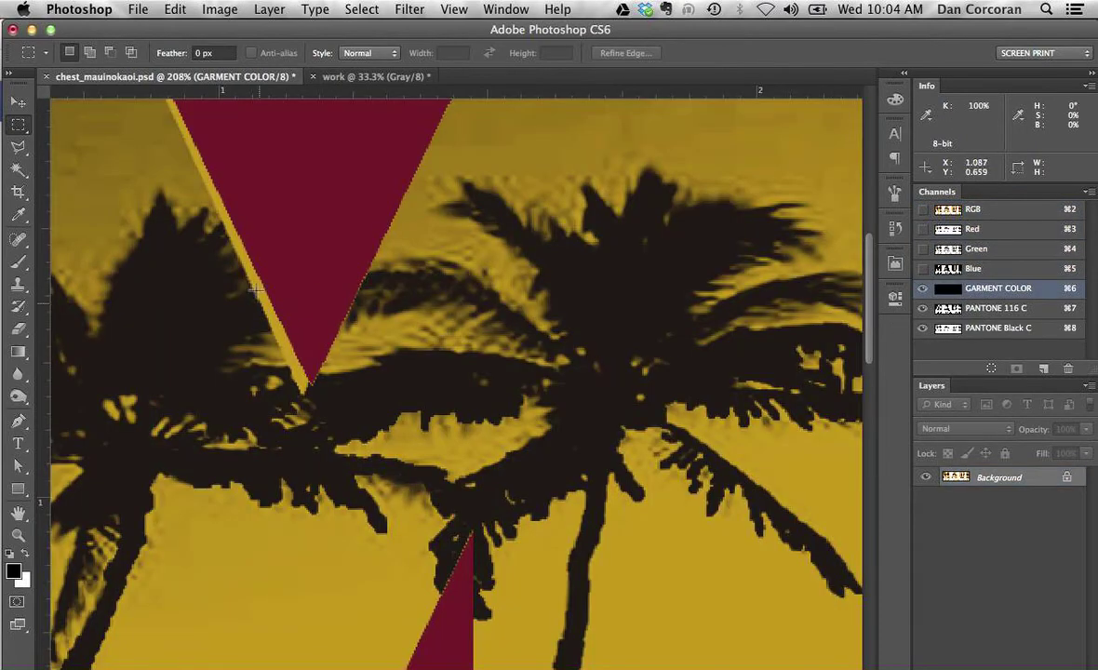
left_click_drag(456, 452, 186, 381)
left_click_drag(567, 320, 189, 367)
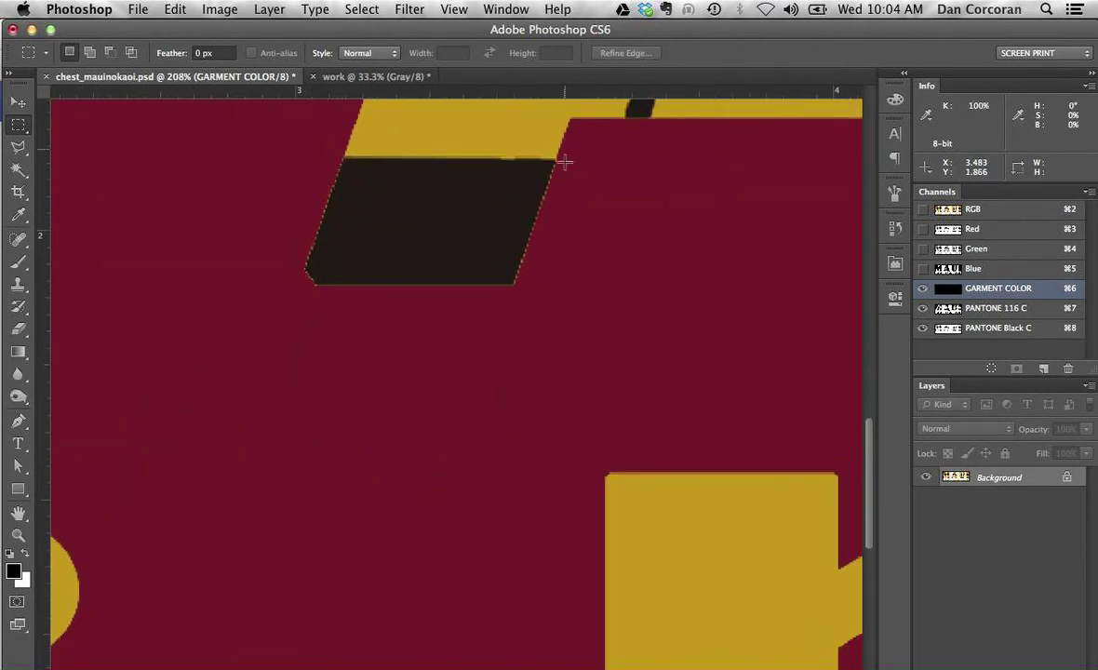
key("super+minus")
key("super+minus")
key("super+minus")
key("super+minus")
key("super+minus")
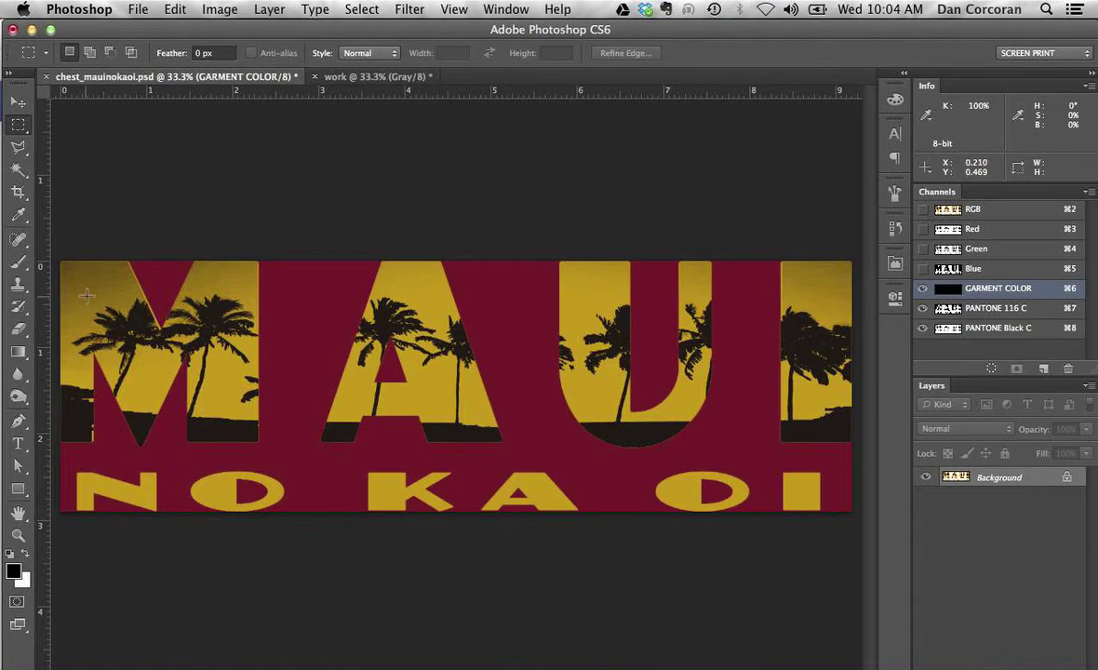
Step: Delete the RGB channels, leaving only GARMENT COLOR and the two PANTONE channels, and preview all three together
left_click(1005, 328)
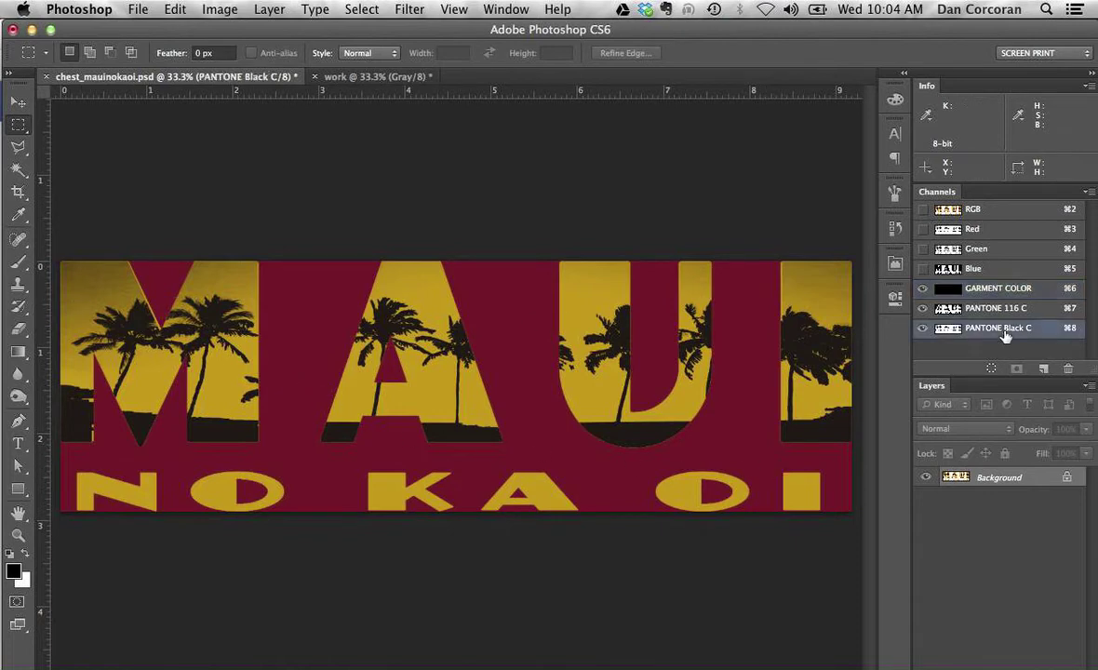
left_click(1000, 216)
left_click_drag(1000, 270, 1070, 369)
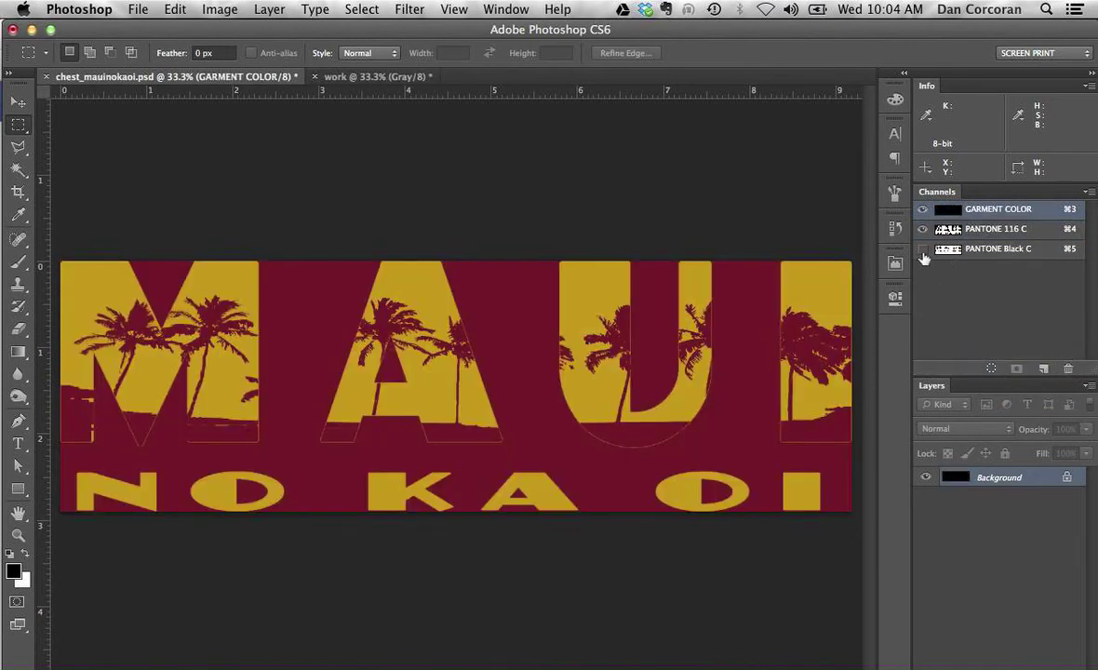
left_click(921, 250)
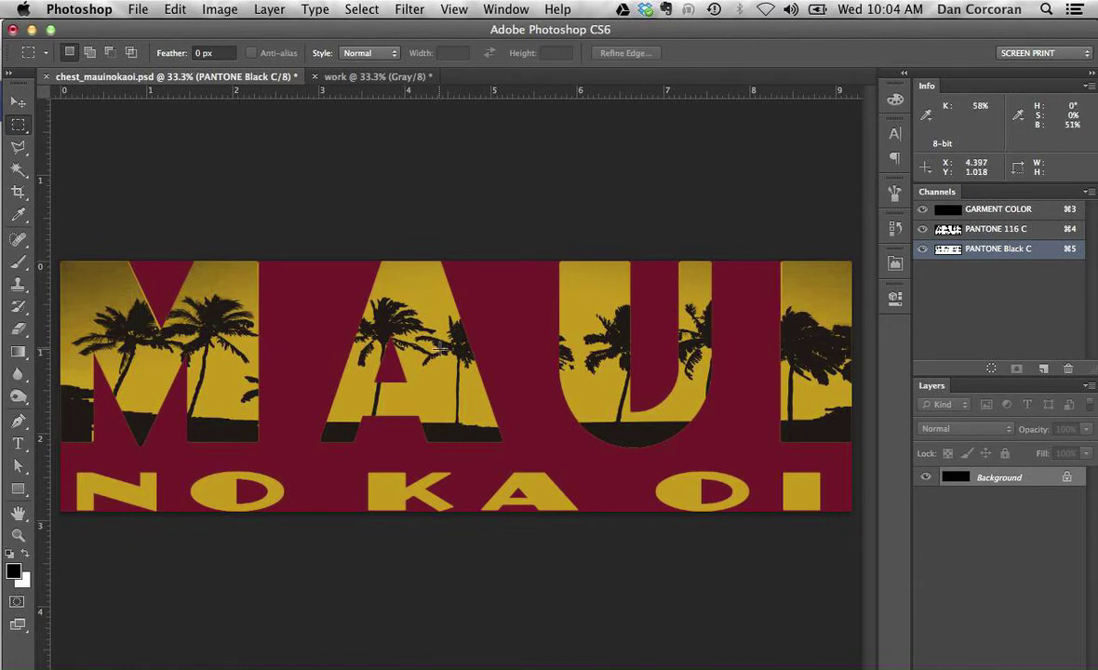
Step: Lighten the midtones of the PANTONE Black C channel with Curves, mapping input 50% to output 33%
key("super+m")
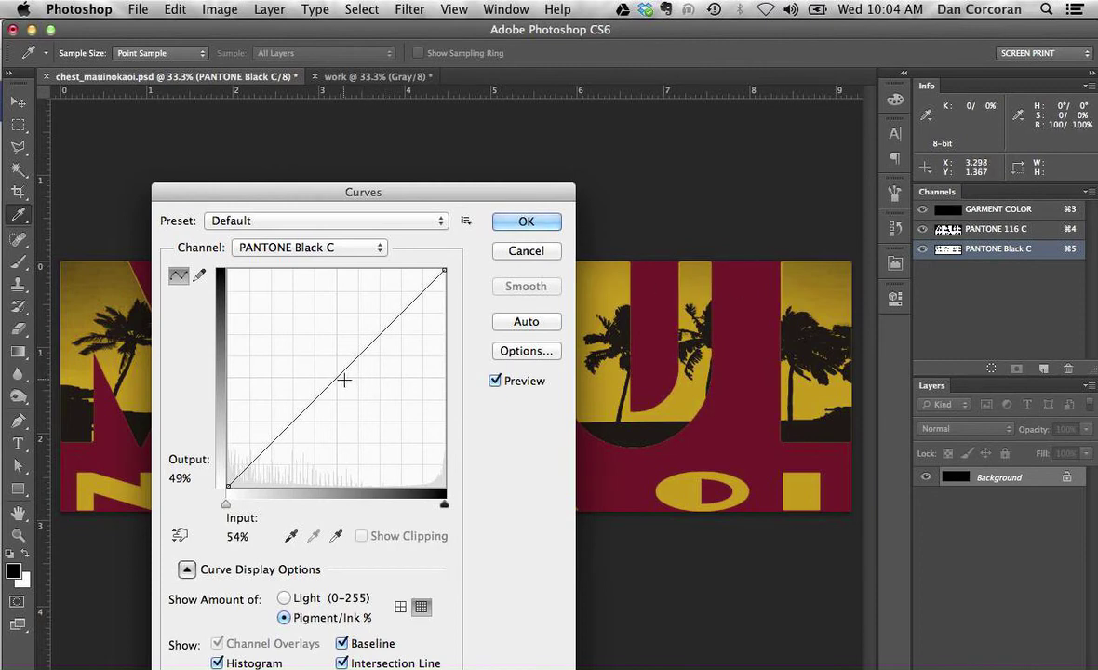
left_click_drag(336, 376, 338, 411)
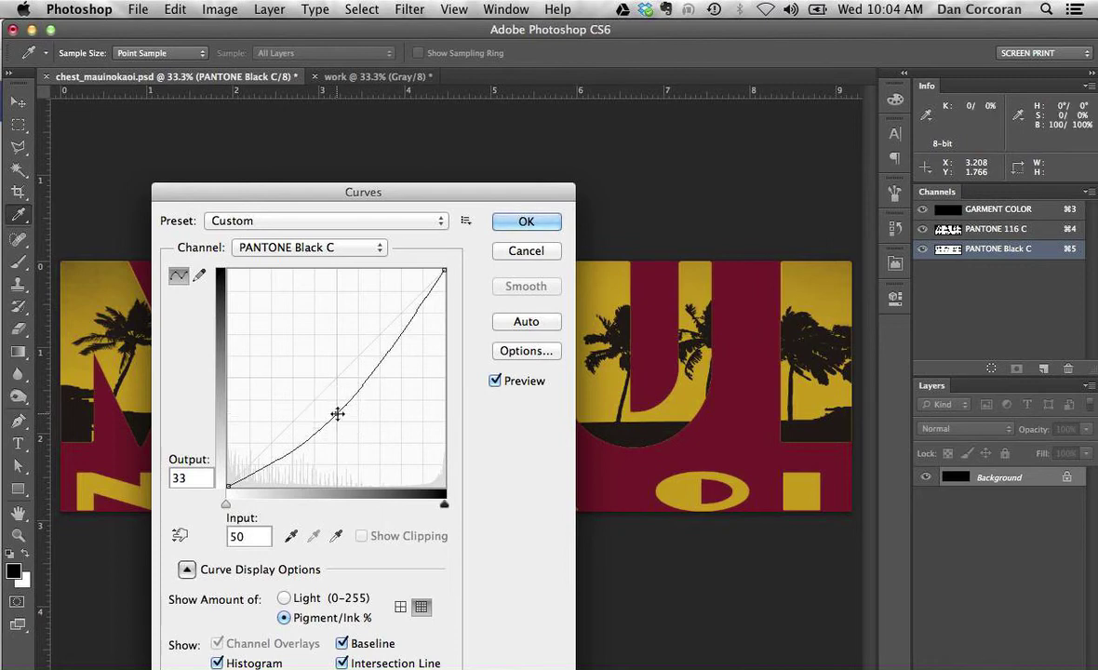
left_click_drag(340, 193, 433, 196)
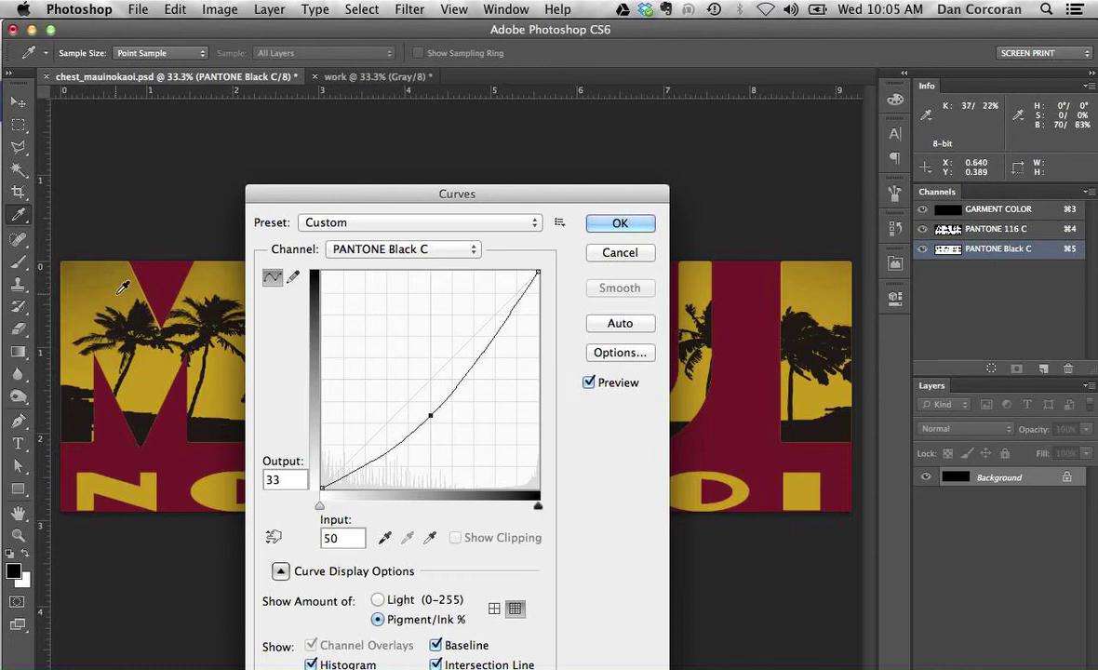
left_click(631, 225)
key("m")
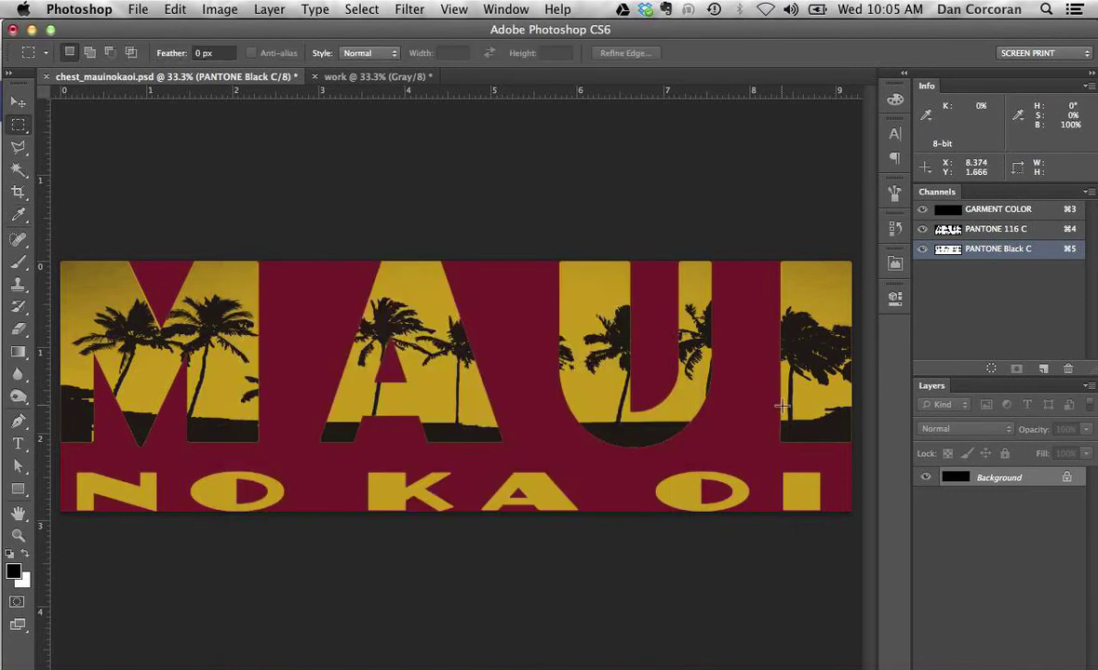